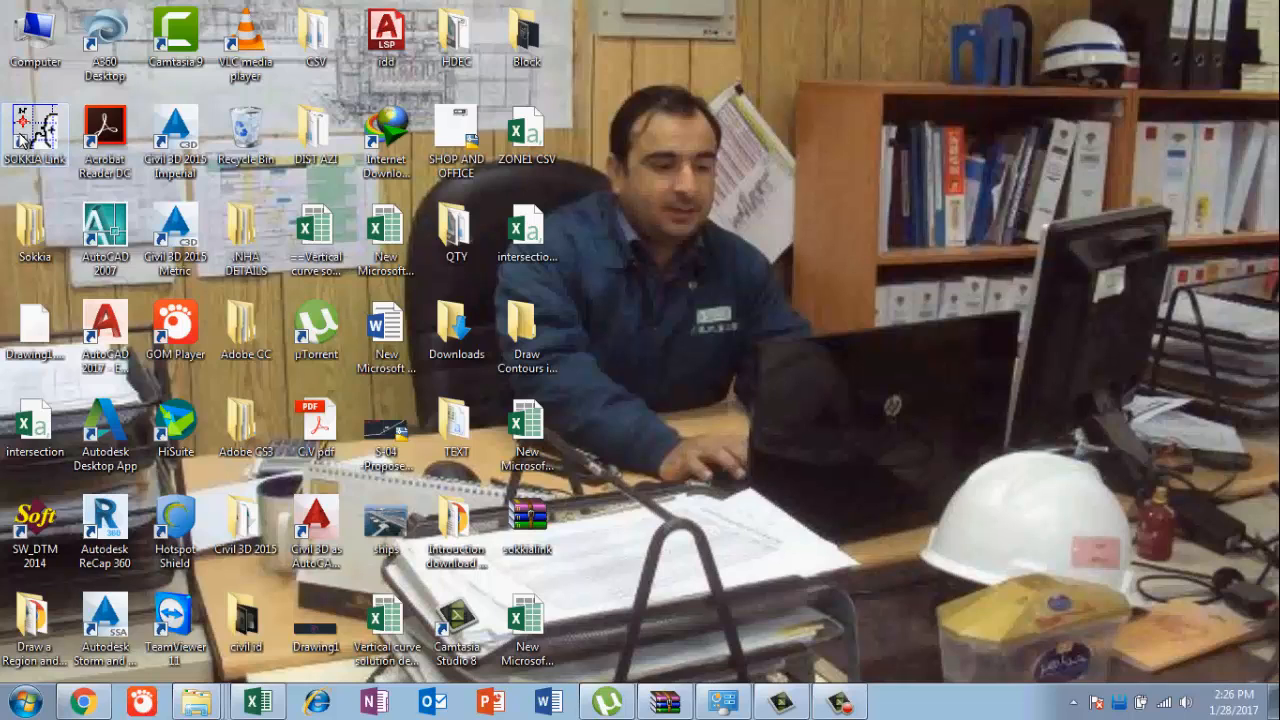
# Launch AutoCAD 2017 - English.
pyautogui.click(14, 698)
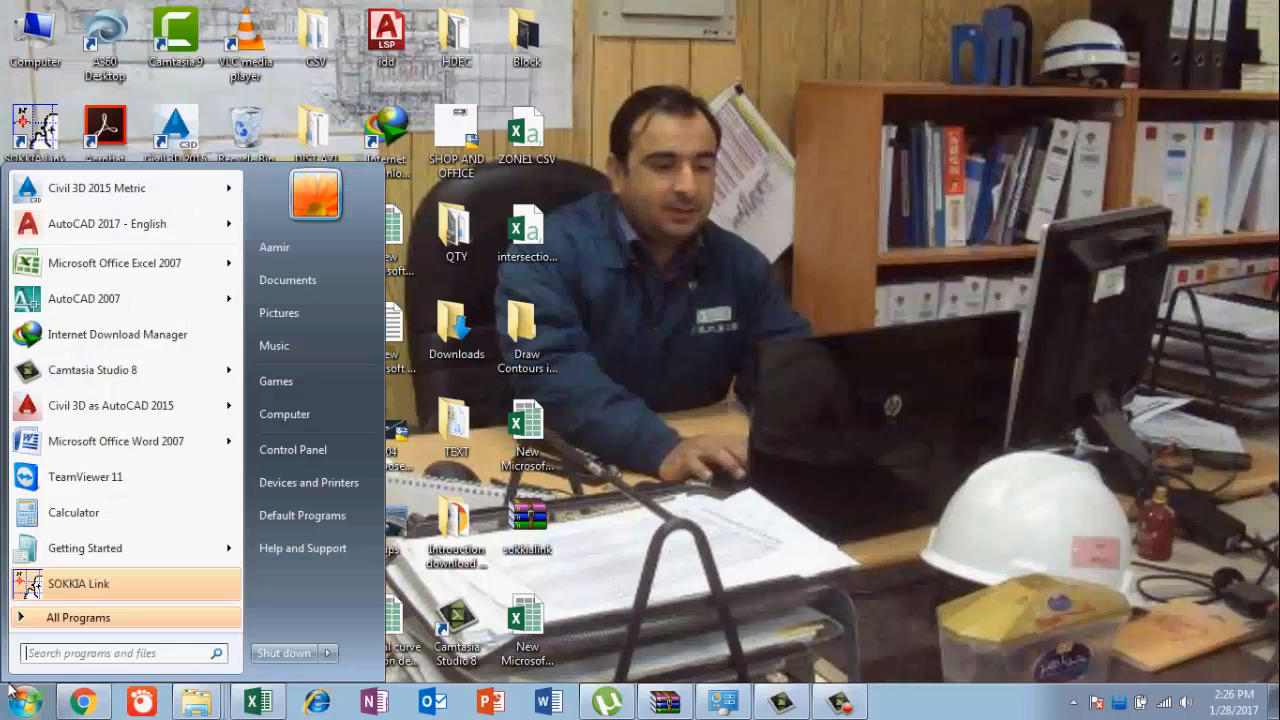
pyautogui.click(94, 224)
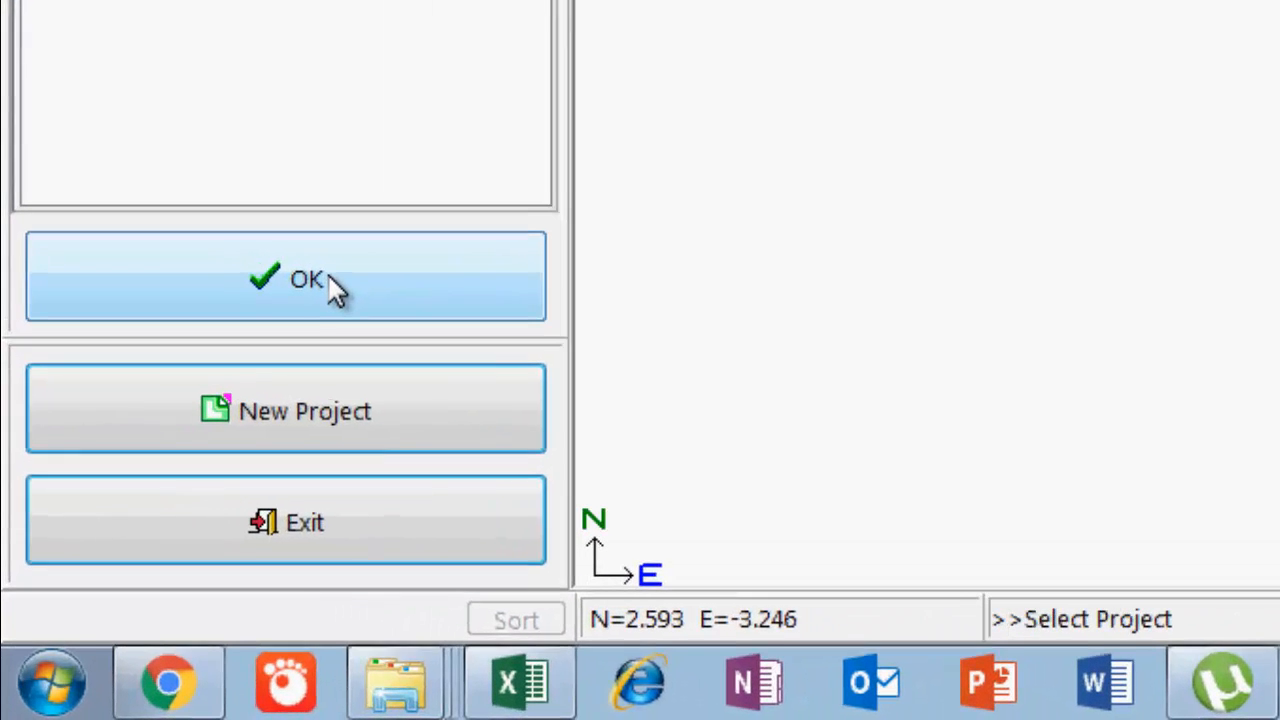
# Open the SAMPLE project in SOKKIA Link and bring up its total station field book with reduced coordinates.
pyautogui.click(163, 503)
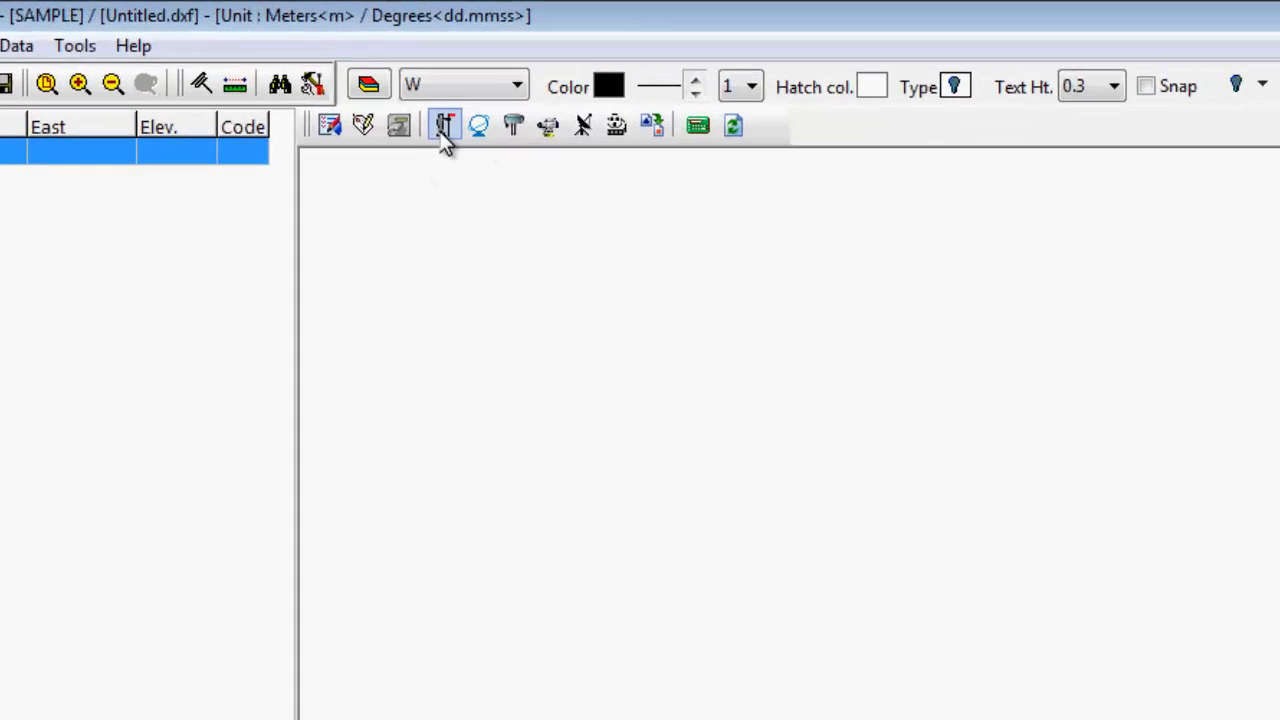
pyautogui.click(506, 187)
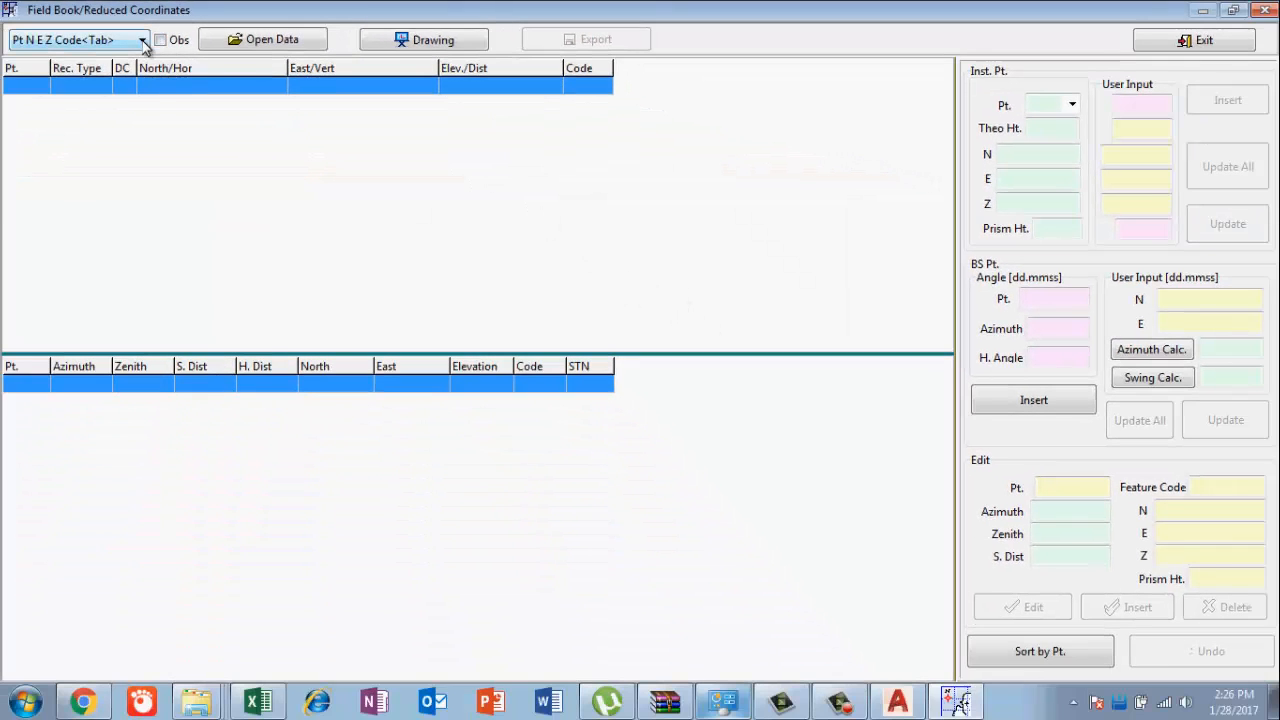
# Set the field book's data format to SDR20/SDR33 and enable the Obs option.
pyautogui.click(143, 40)
pyautogui.click(72, 54)
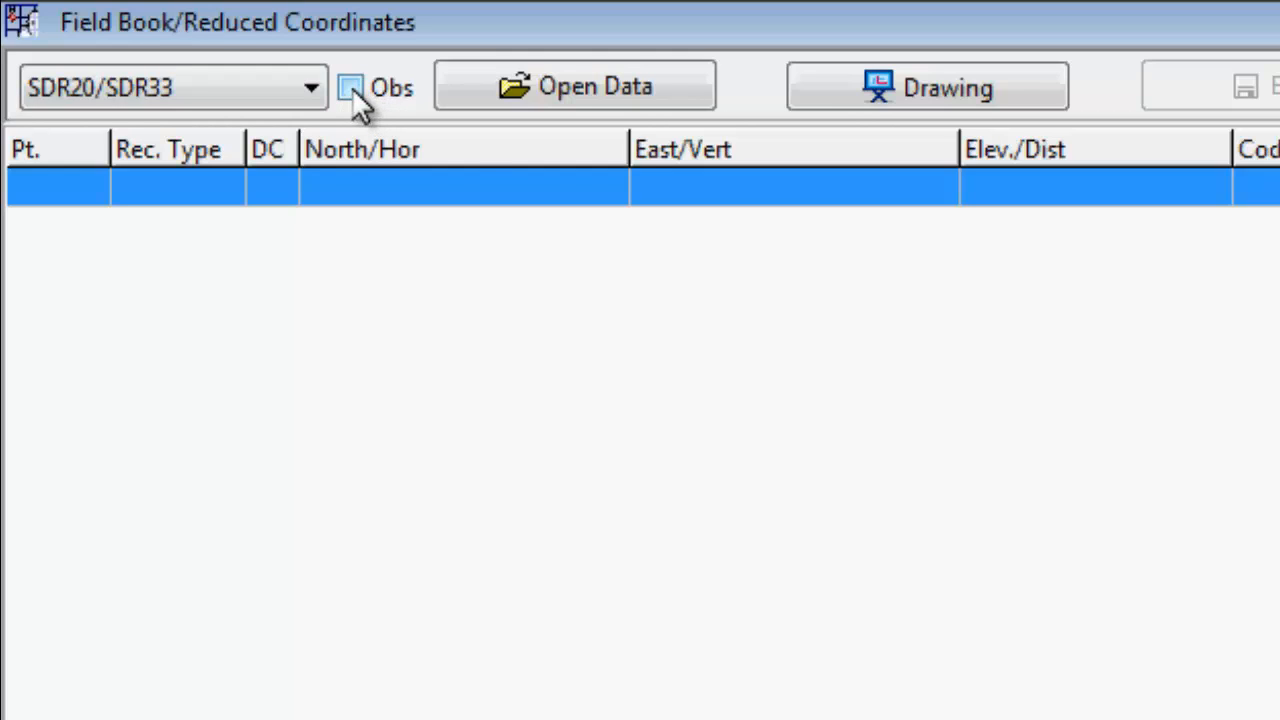
pyautogui.click(351, 88)
# Load WCH.SDR from Removable Disk (G:) into the field book and confirm the instrument point.
pyautogui.click(588, 93)
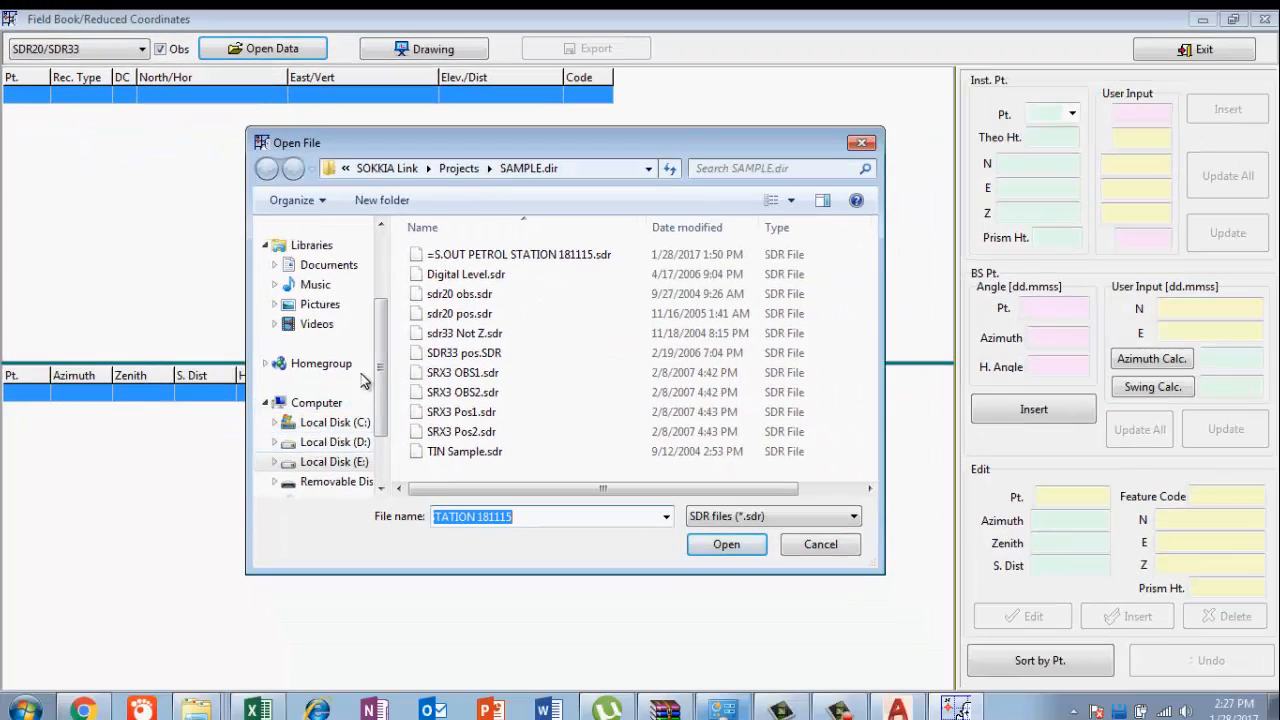
pyautogui.moveTo(381, 408); pyautogui.dragTo(381, 448)
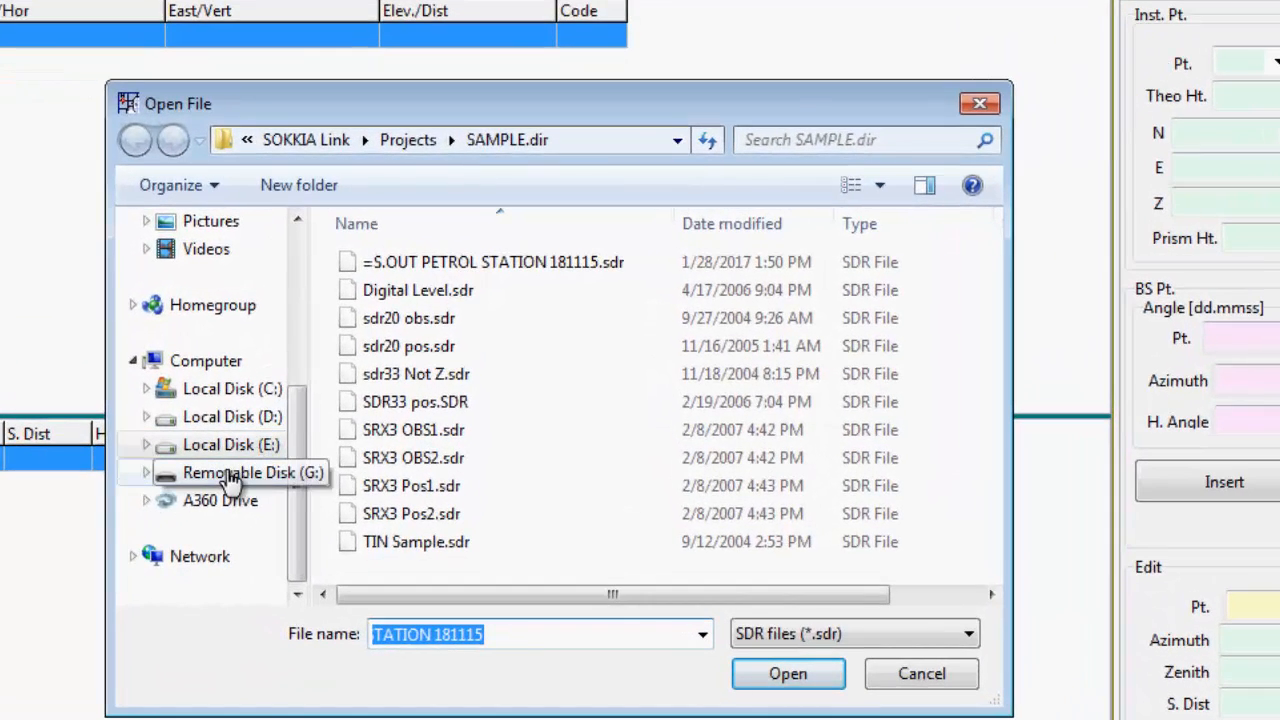
pyautogui.click(231, 478)
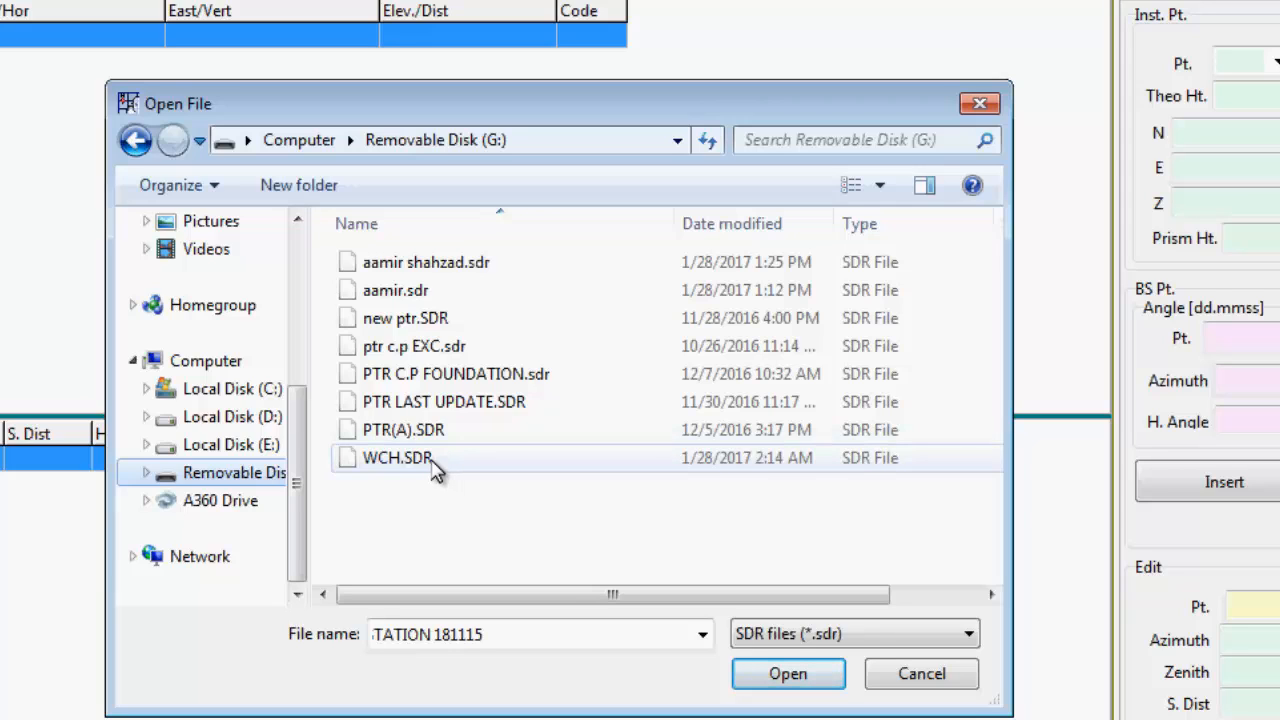
pyautogui.click(440, 463)
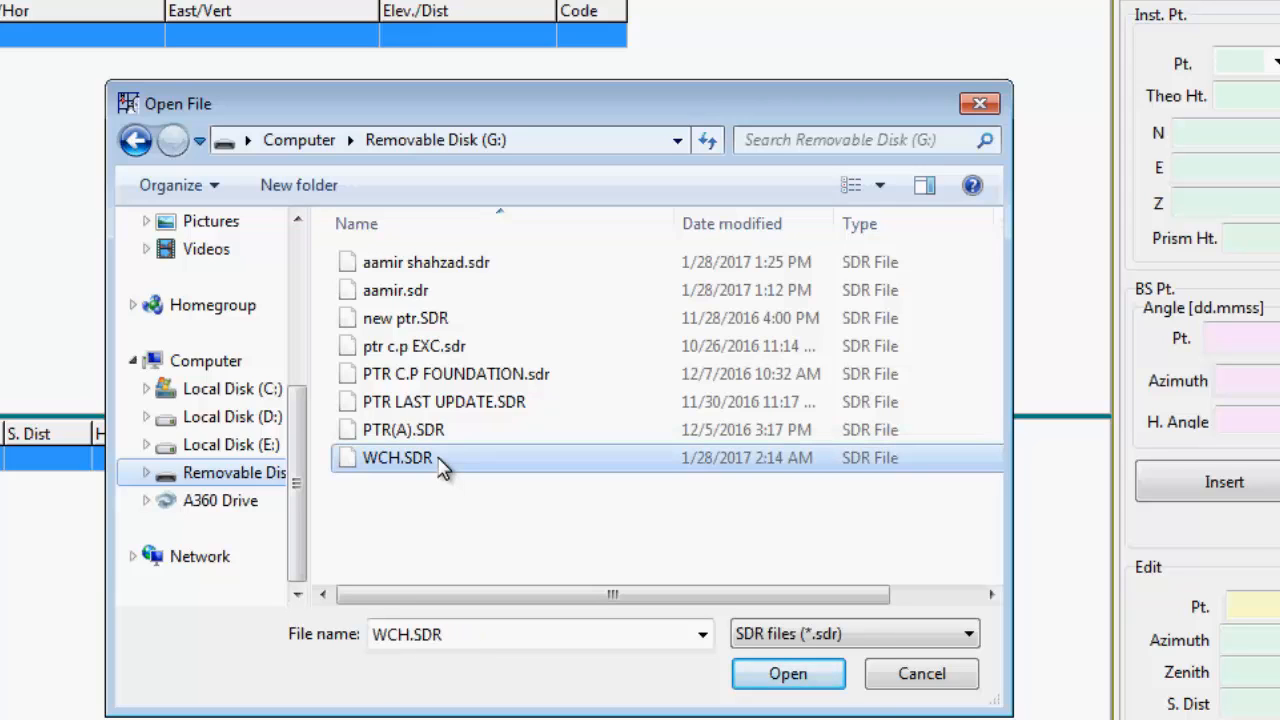
pyautogui.click(790, 675)
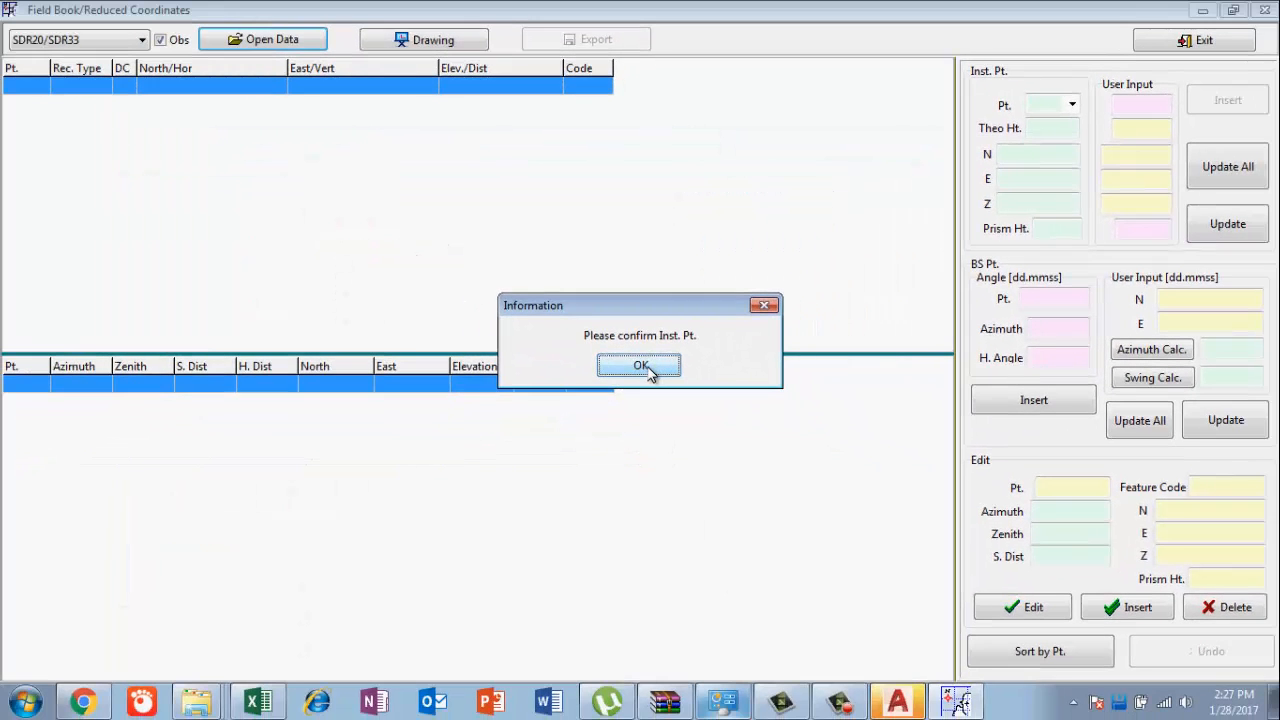
pyautogui.click(641, 366)
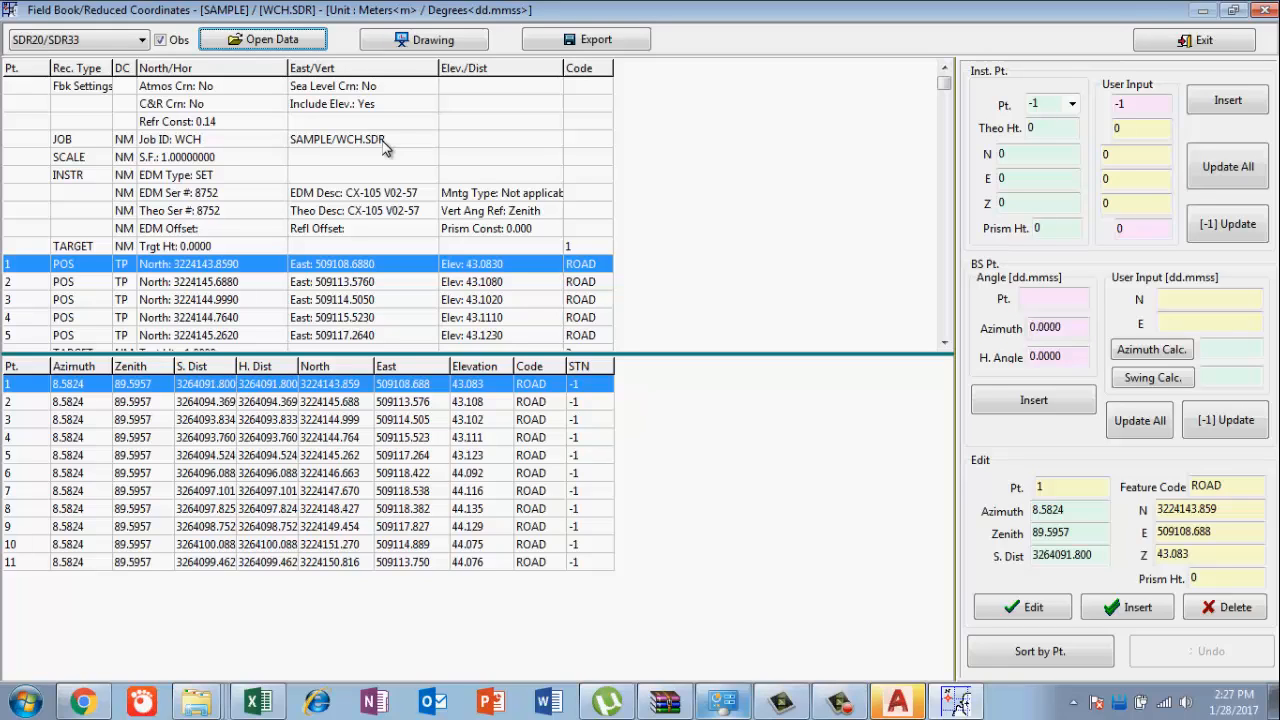
# Plot the loaded survey points in the drawing using the Draw [Open] survey line option.
pyautogui.click(450, 50)
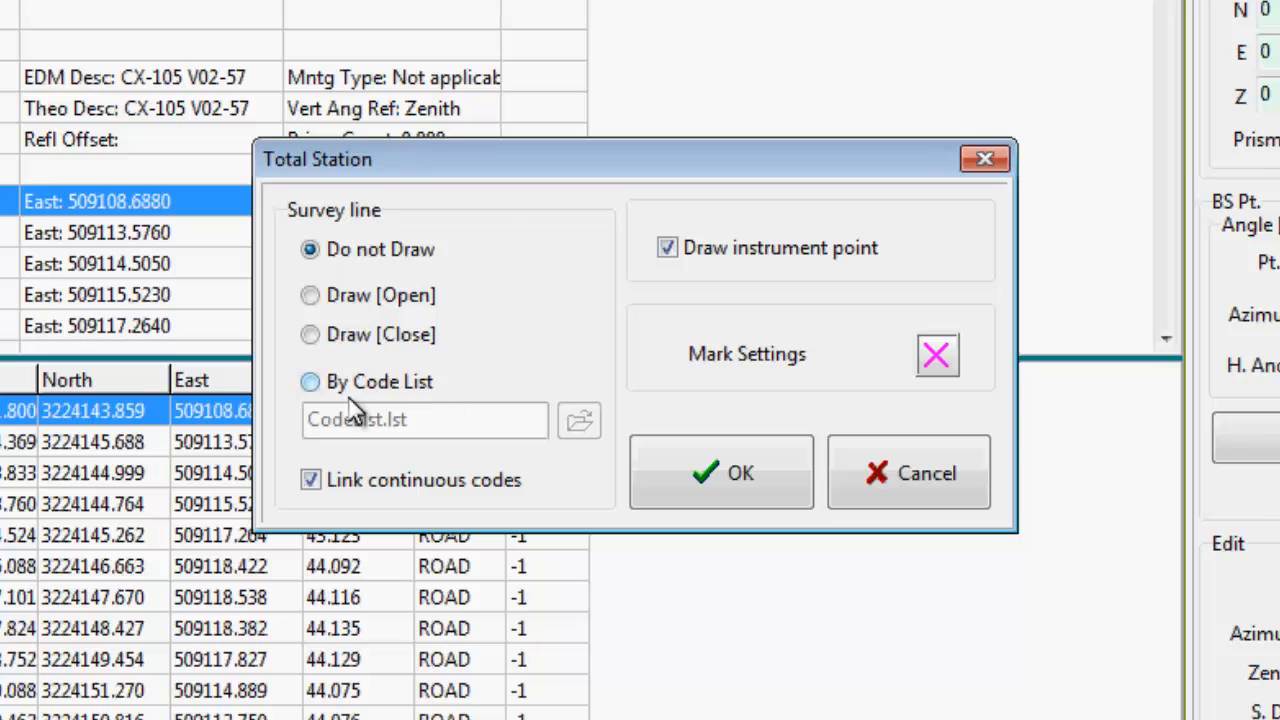
pyautogui.click(310, 296)
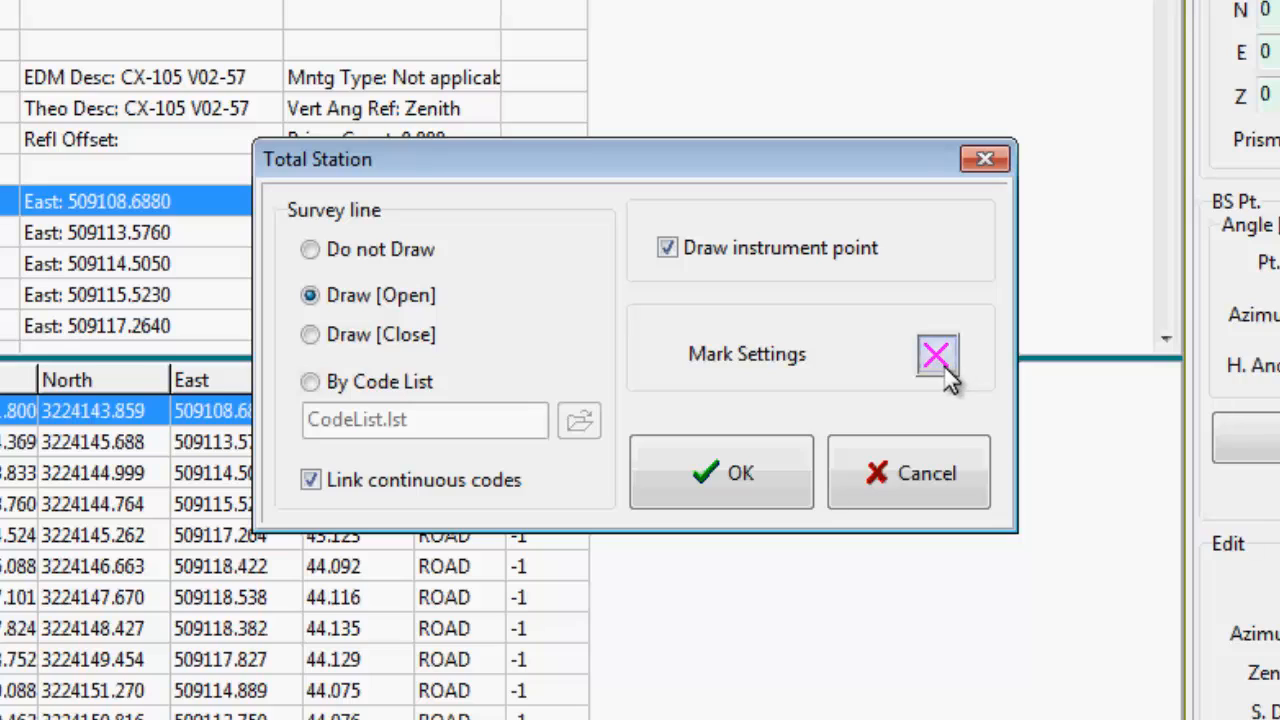
pyautogui.click(745, 478)
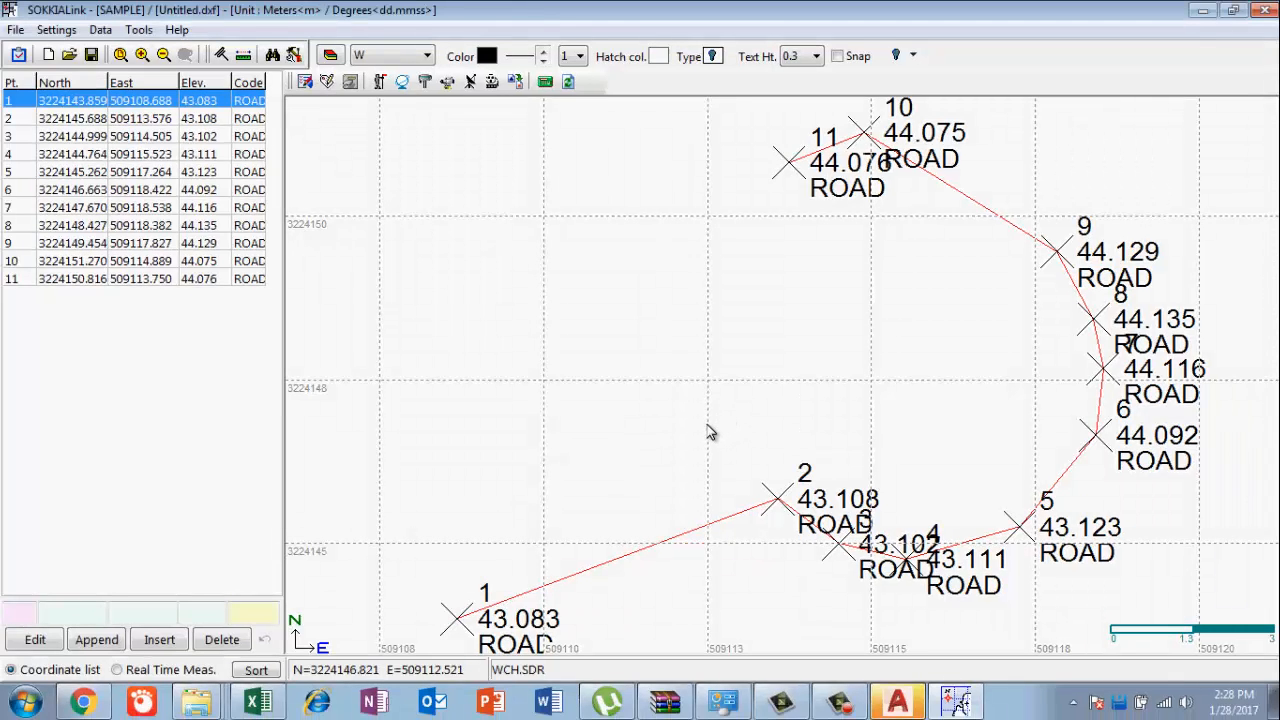
# Inspect the plotted ROAD points, their elevation labels and the connecting survey line.
pyautogui.scroll(-2, 600, 362)
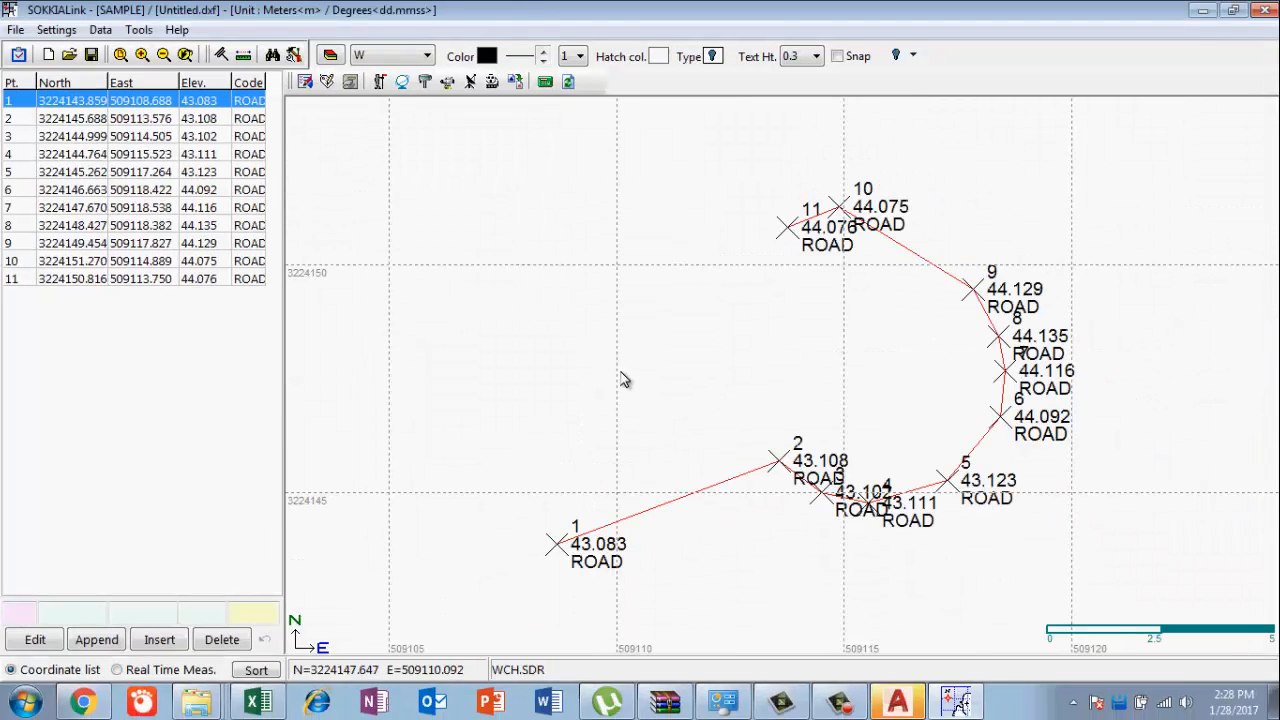
pyautogui.scroll(1, 905, 488)
pyautogui.scroll(5, 905, 488)
pyautogui.scroll(-4, 905, 488)
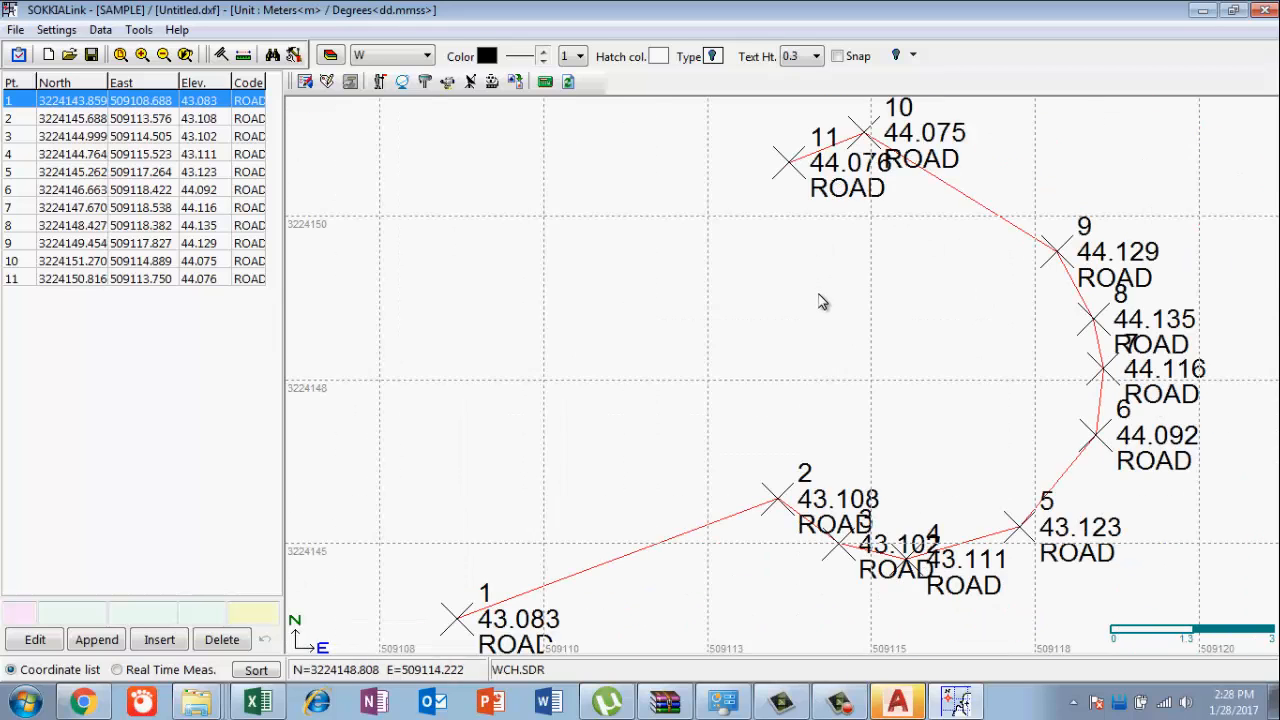
pyautogui.scroll(-1, 820, 303)
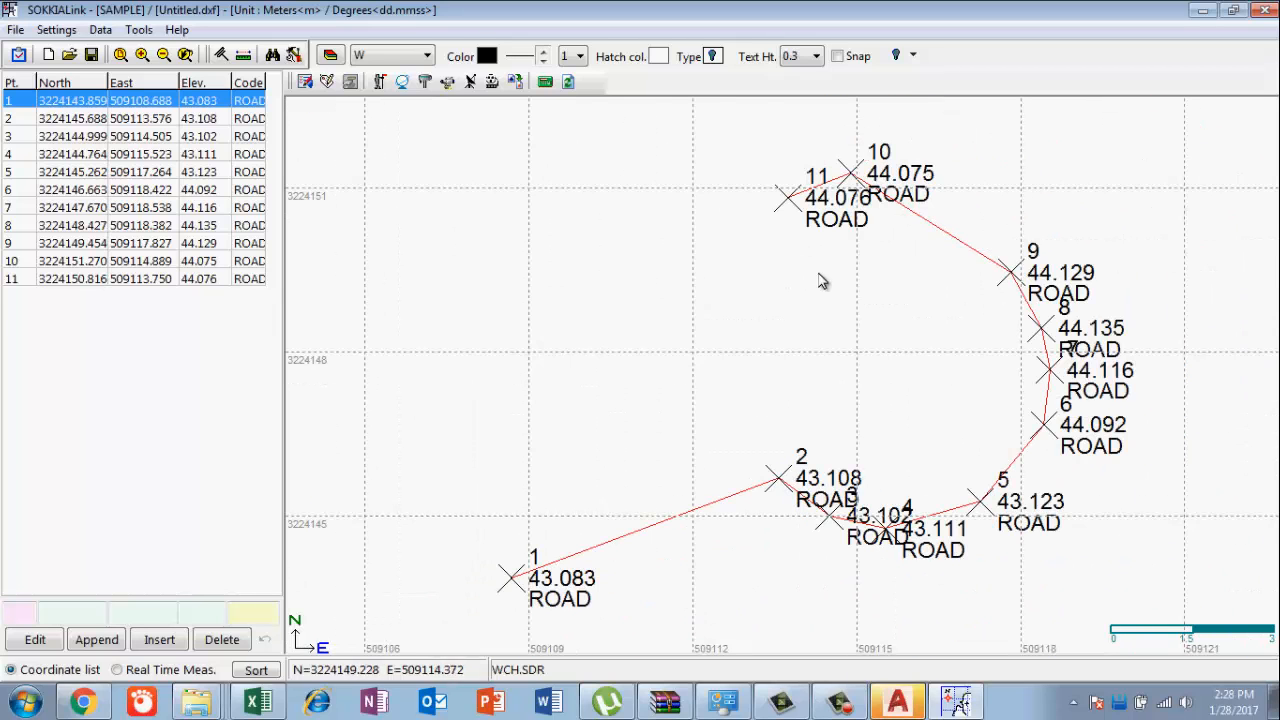
pyautogui.scroll(1, 825, 229)
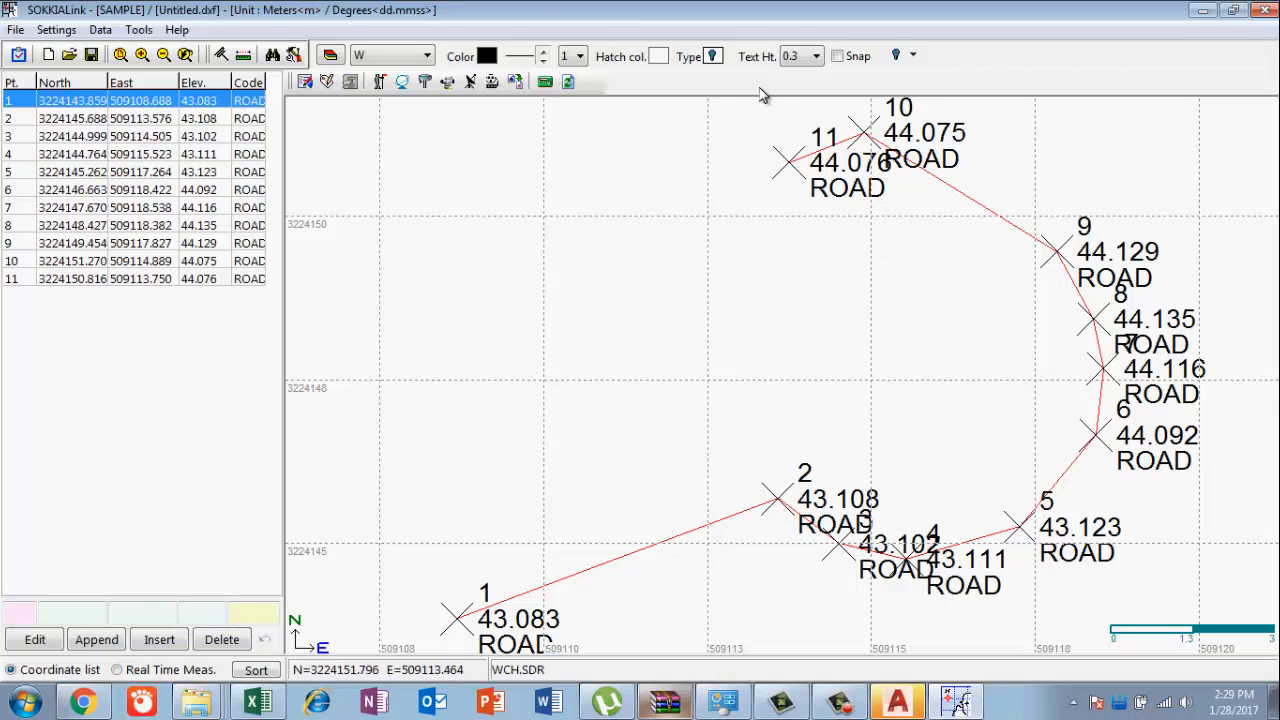
# Start saving the plotted drawing as a DXF file with the 2D polyline type.
pyautogui.click(16, 30)
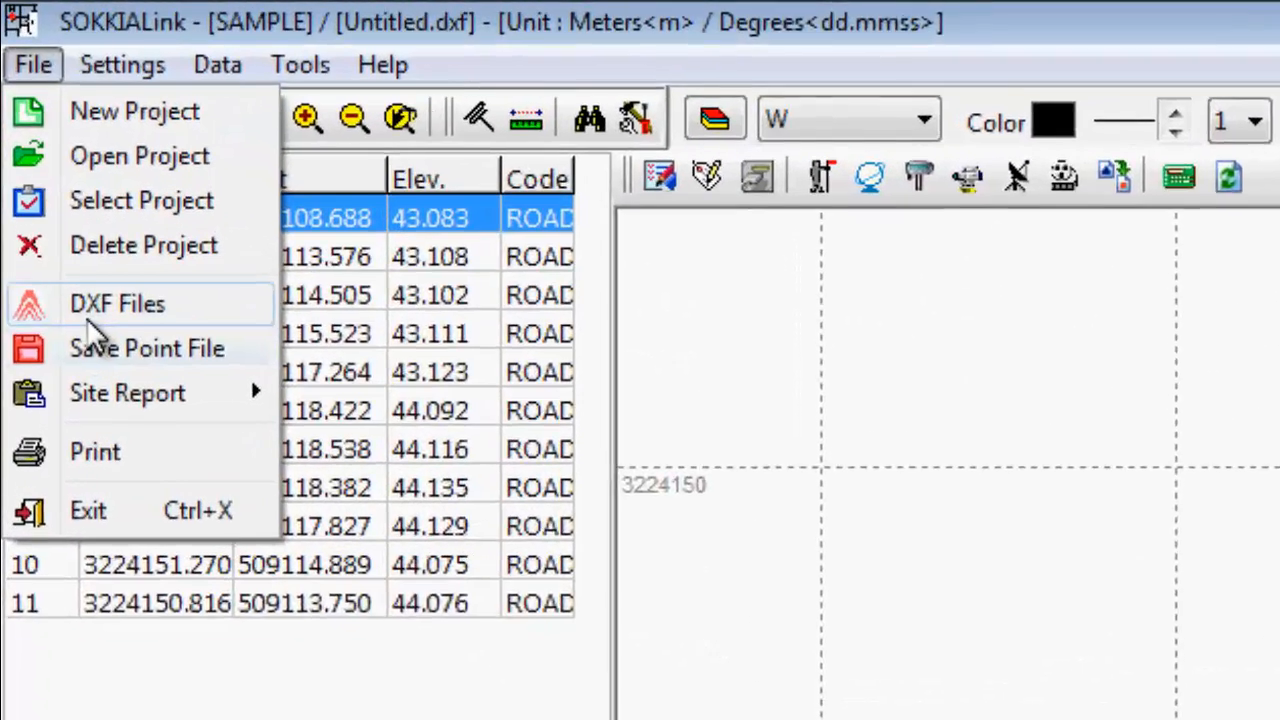
pyautogui.moveTo(211, 315)
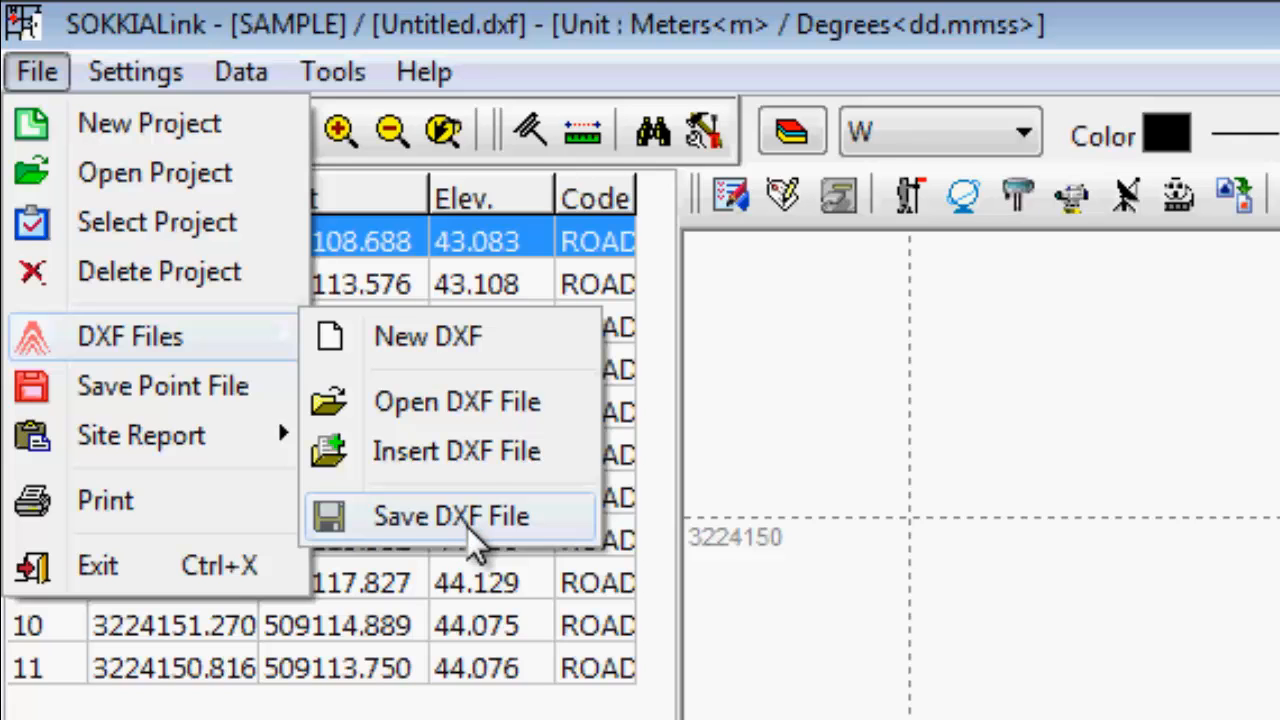
pyautogui.click(503, 518)
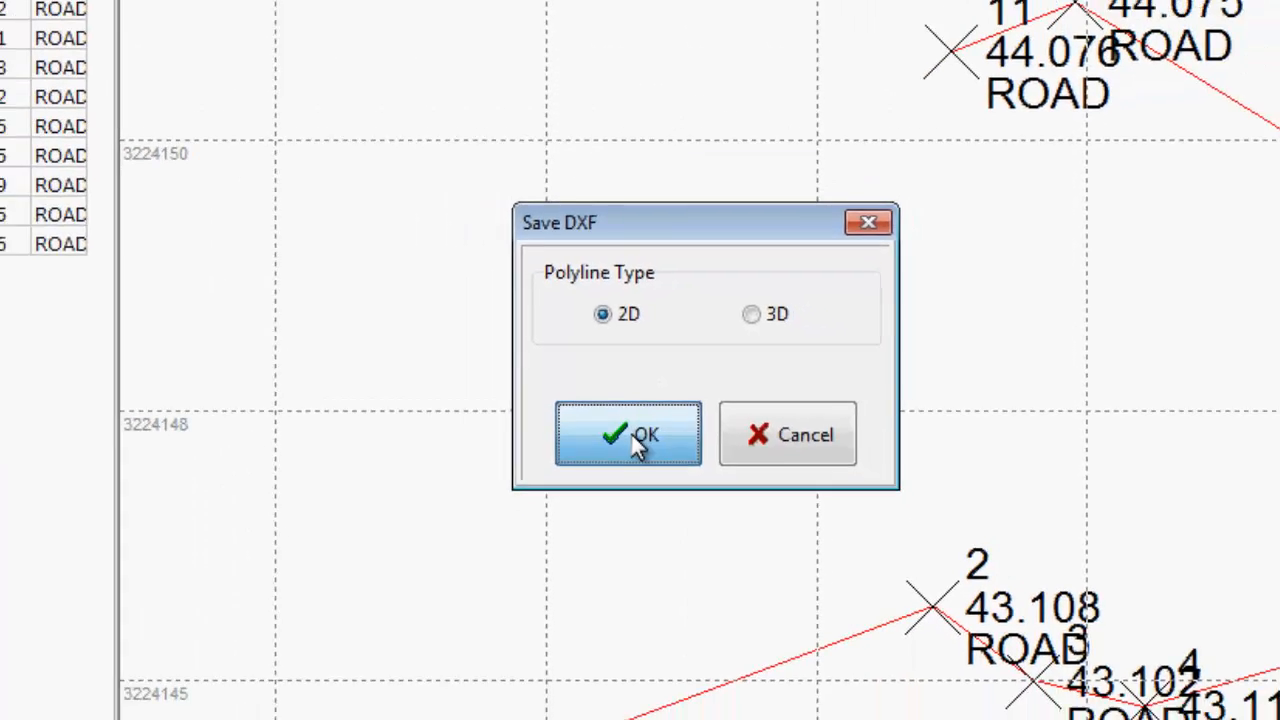
pyautogui.click(638, 442)
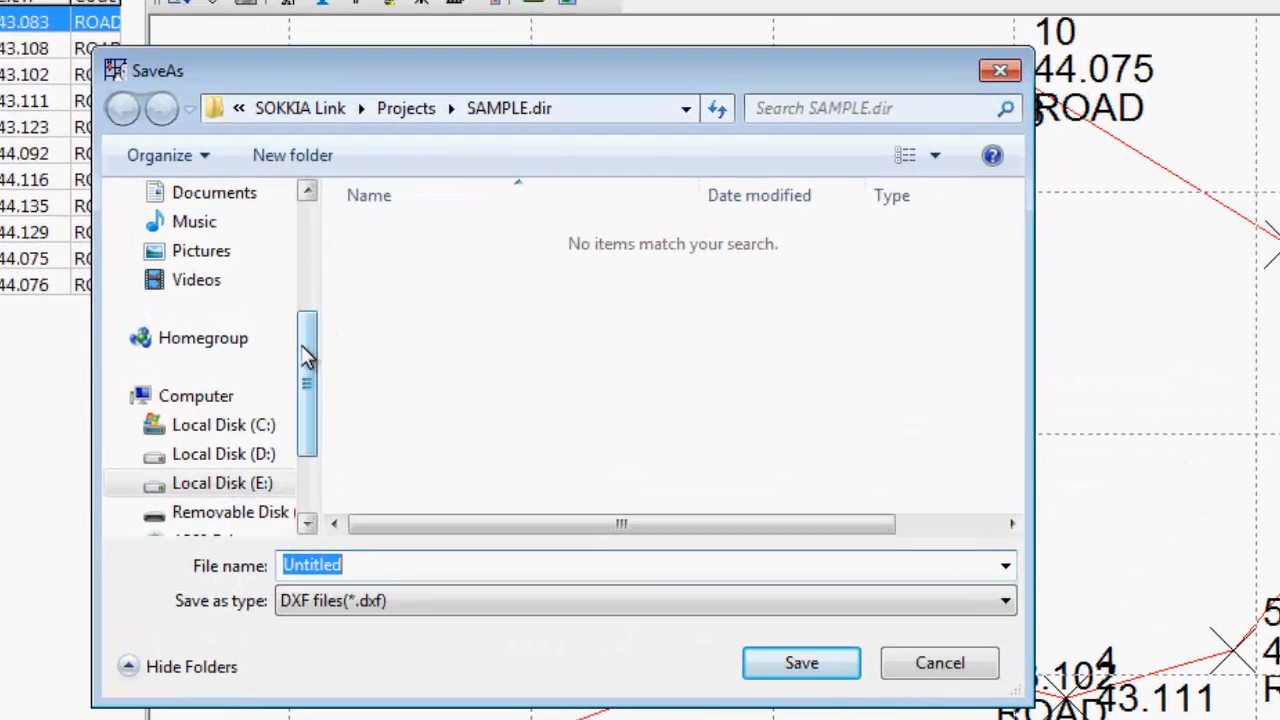
# Save the DXF file to the Desktop under the name "wch 2".
pyautogui.moveTo(306, 354); pyautogui.dragTo(307, 250)
pyautogui.click(246, 268)
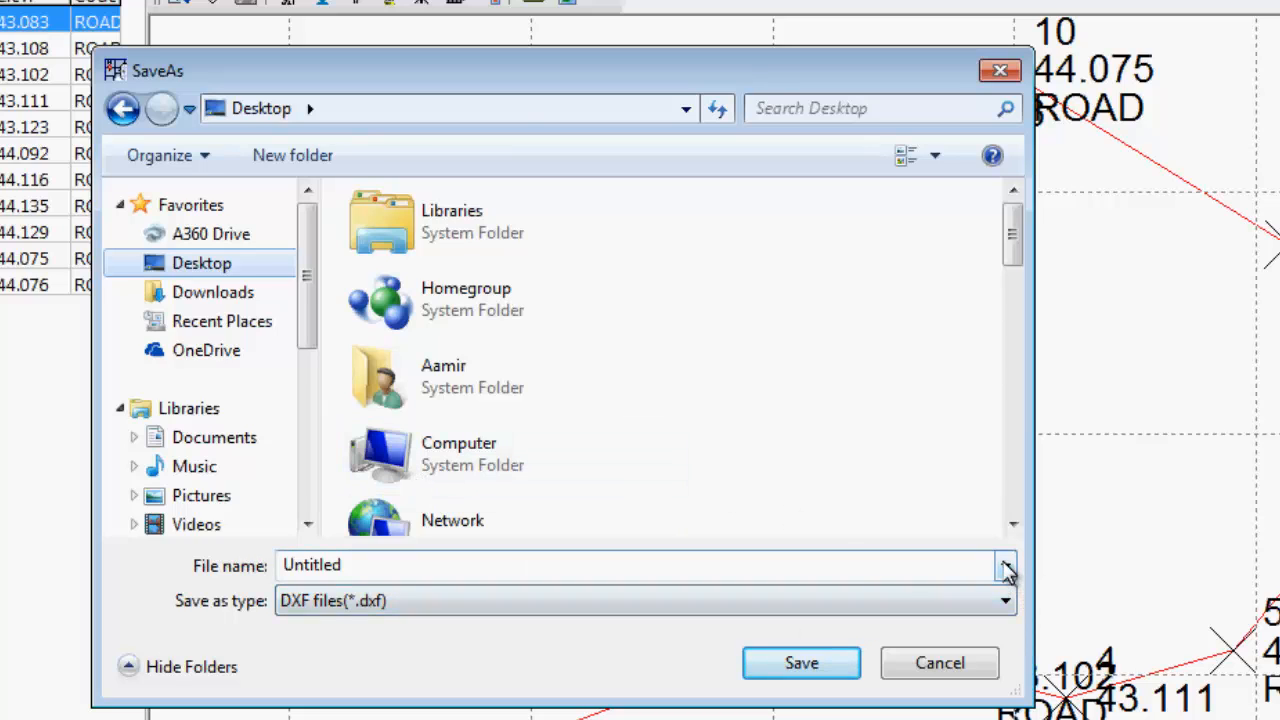
pyautogui.click(1005, 566)
pyautogui.click(387, 562)
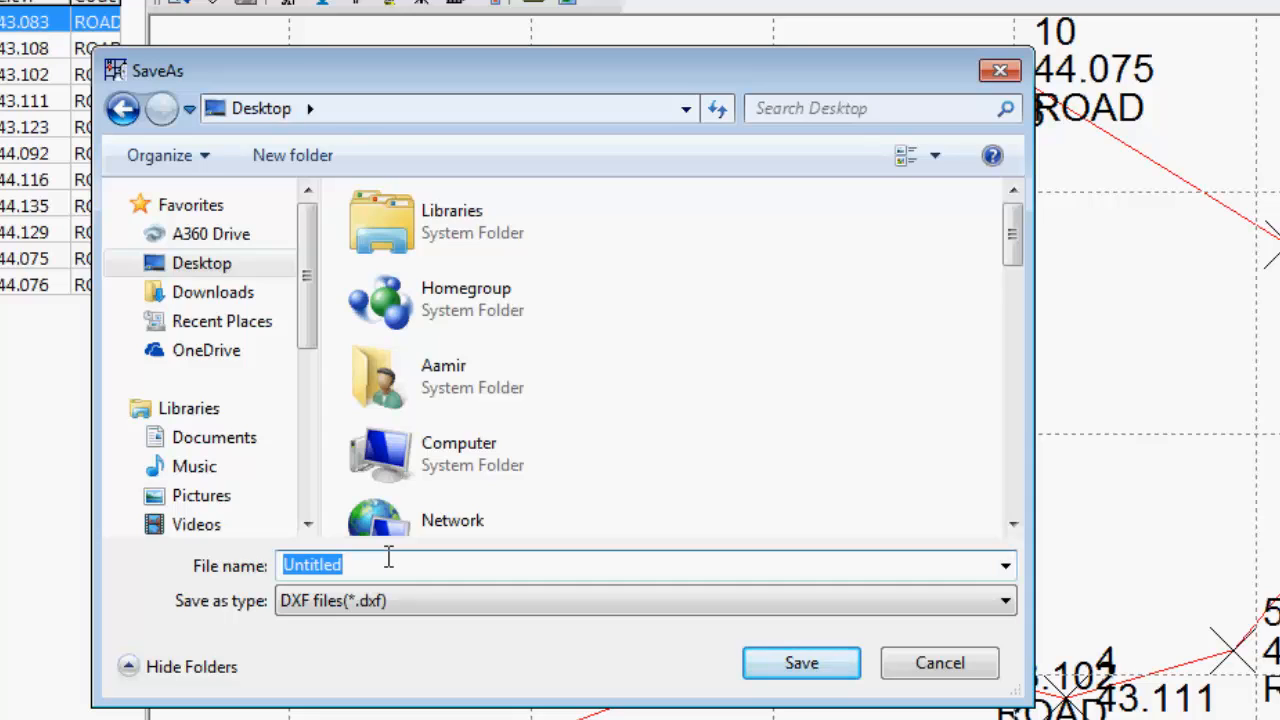
pyautogui.write('w')
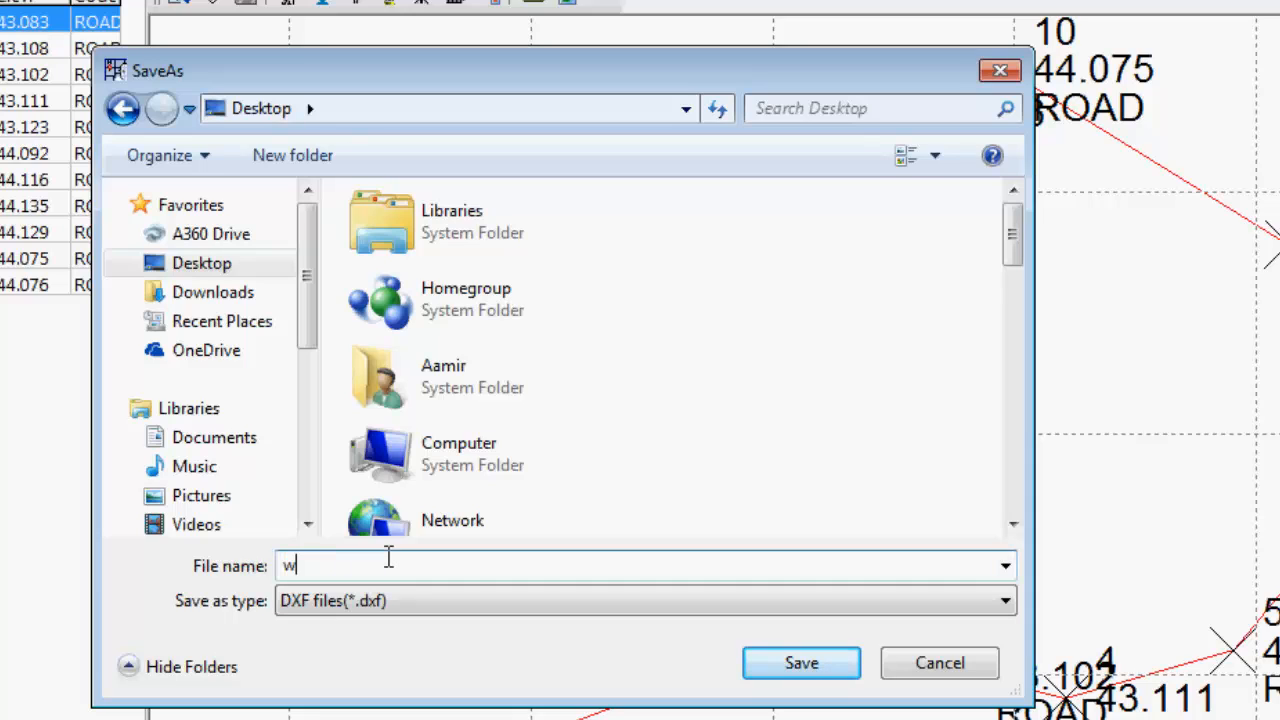
pyautogui.write('ch')
pyautogui.write('2')
pyautogui.click(826, 677)
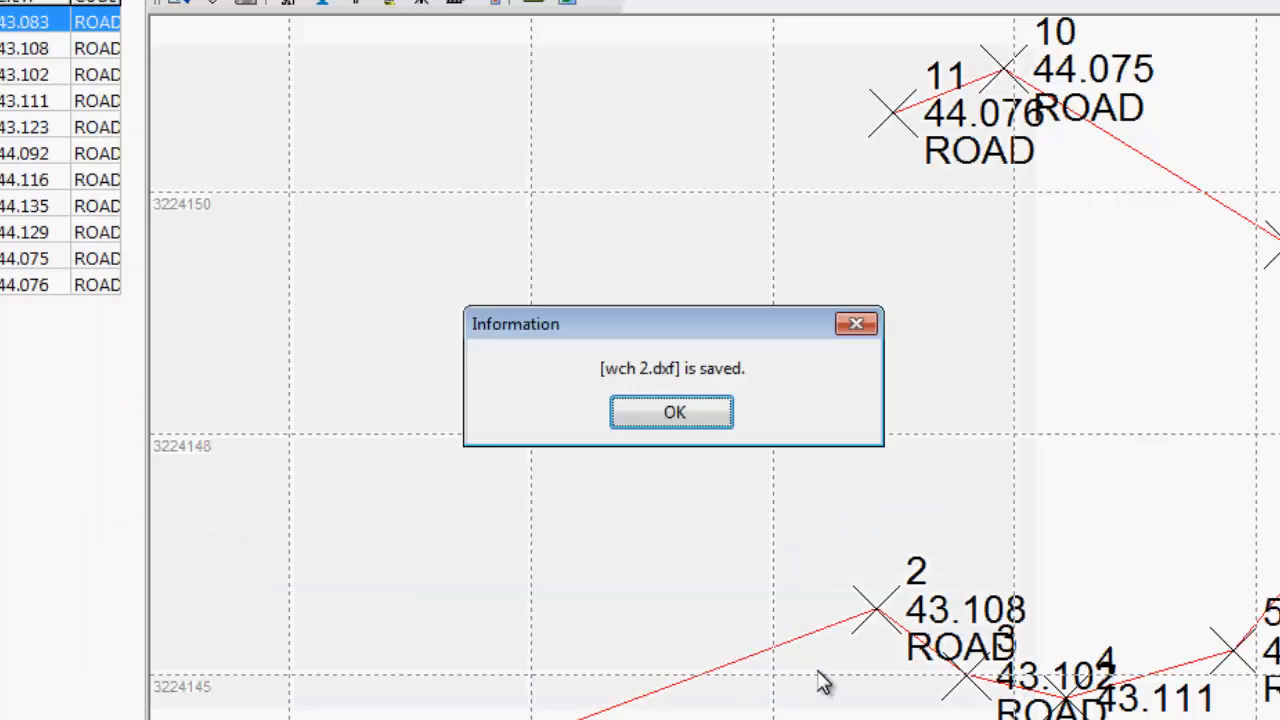
pyautogui.click(694, 418)
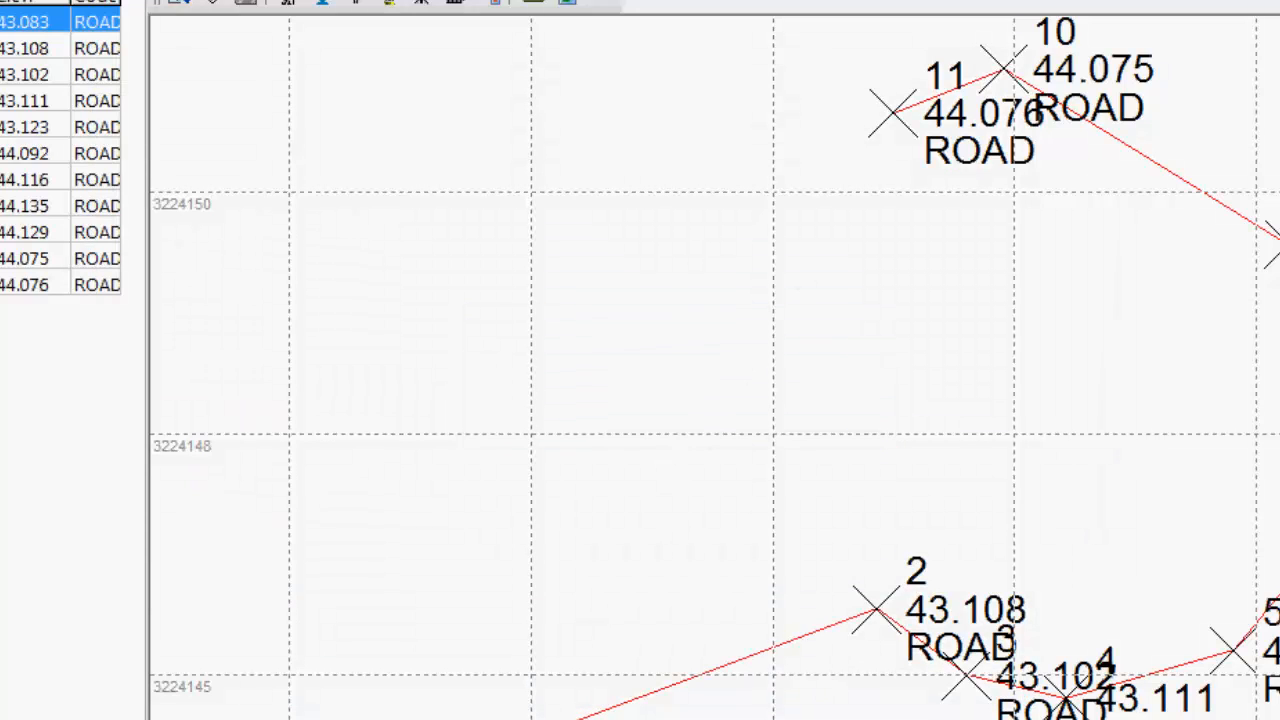
# Quit SOKKIA Link and minimize AutoCAD to reach the desktop.
pyautogui.hotkey('alt', 'F4')
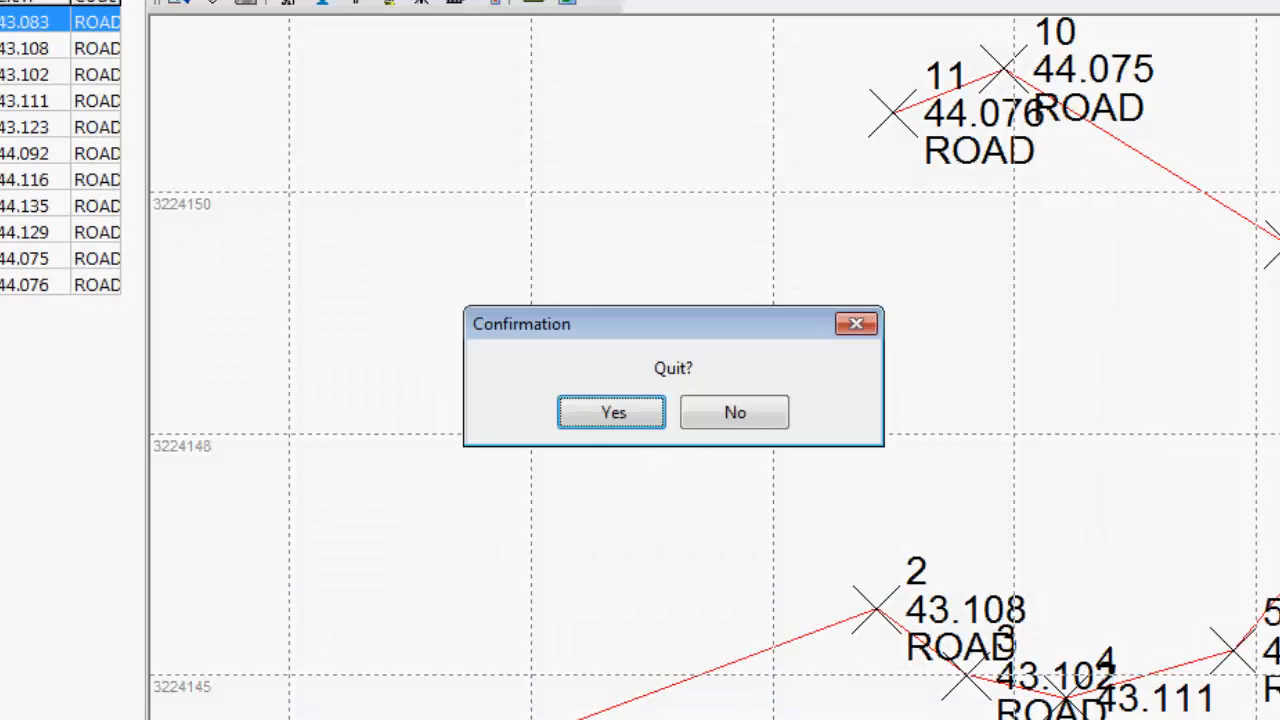
pyautogui.click(605, 418)
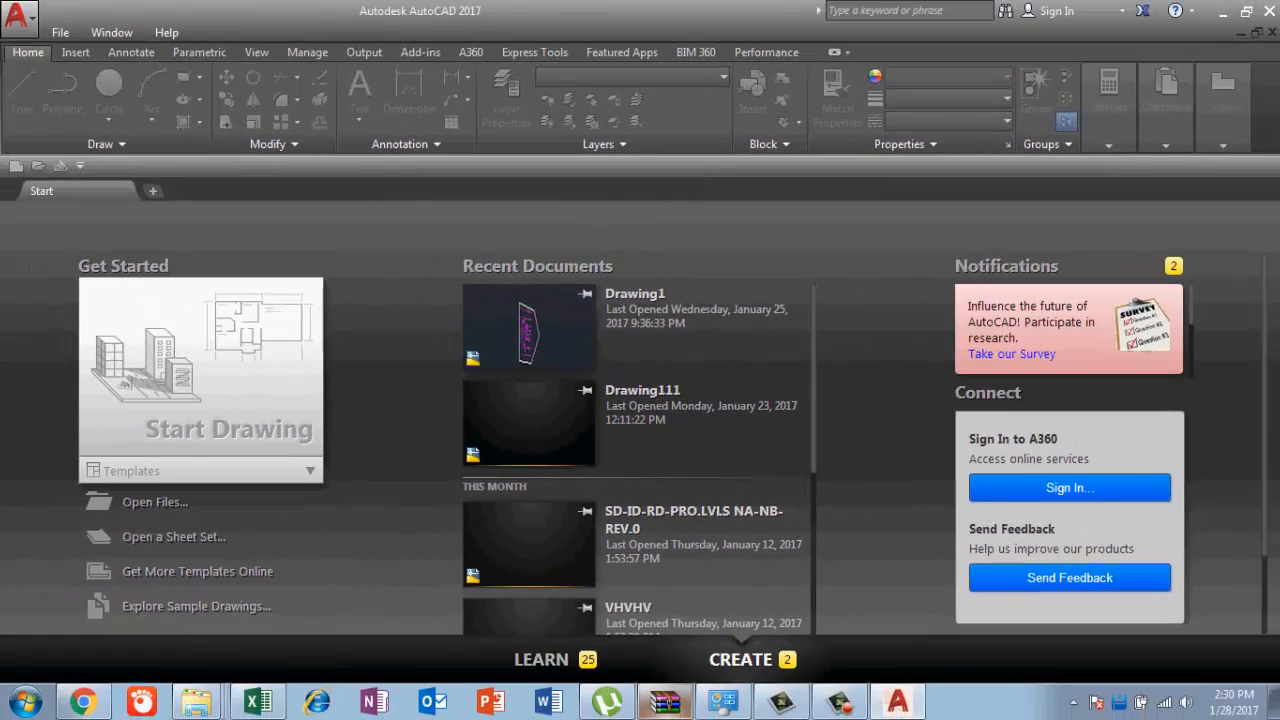
pyautogui.click(1222, 12)
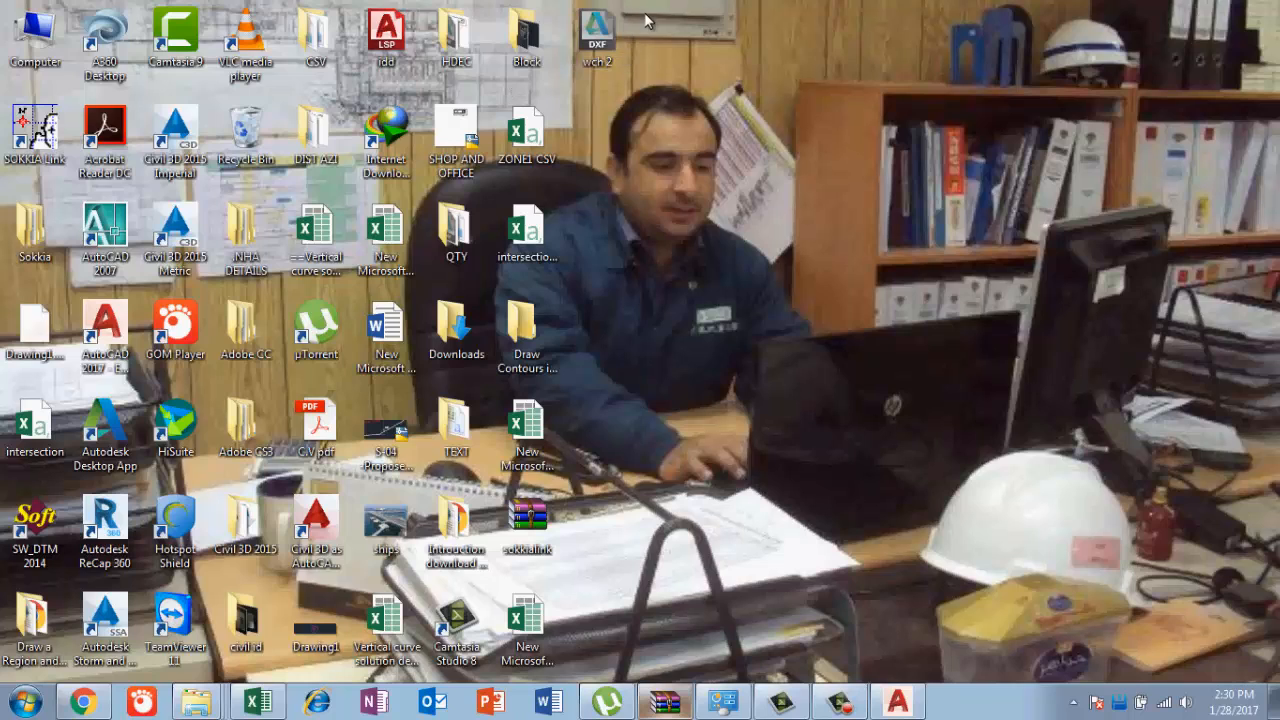
# Open the saved wch 2 DXF file from the desktop in AutoCAD 2017 and bring its drawing into view.
pyautogui.doubleClick(598, 35)
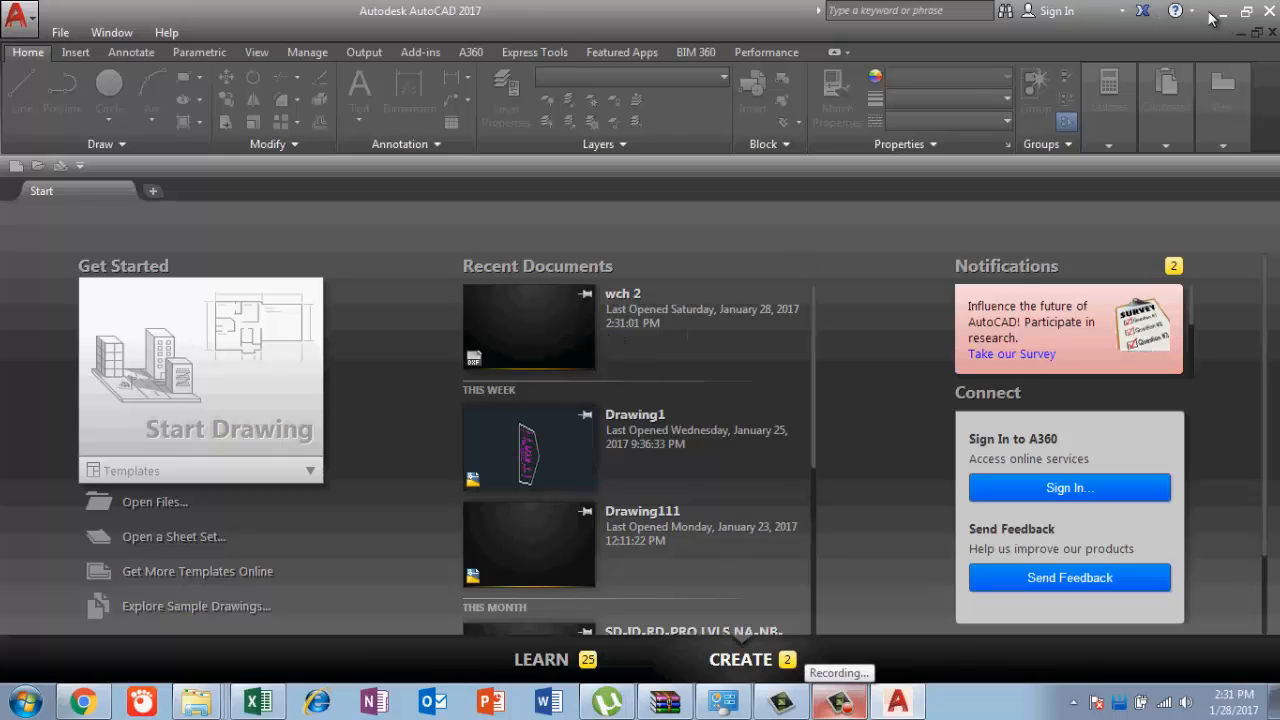
pyautogui.click(846, 704)
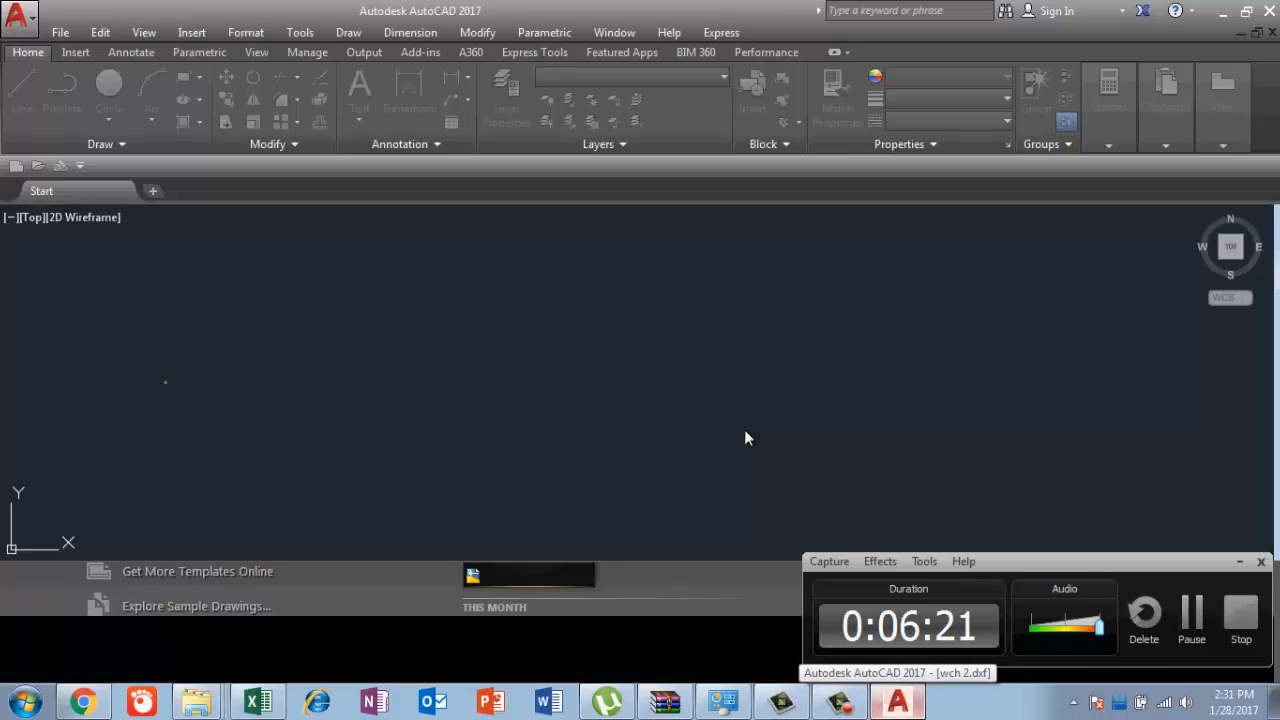
pyautogui.press('super+d')
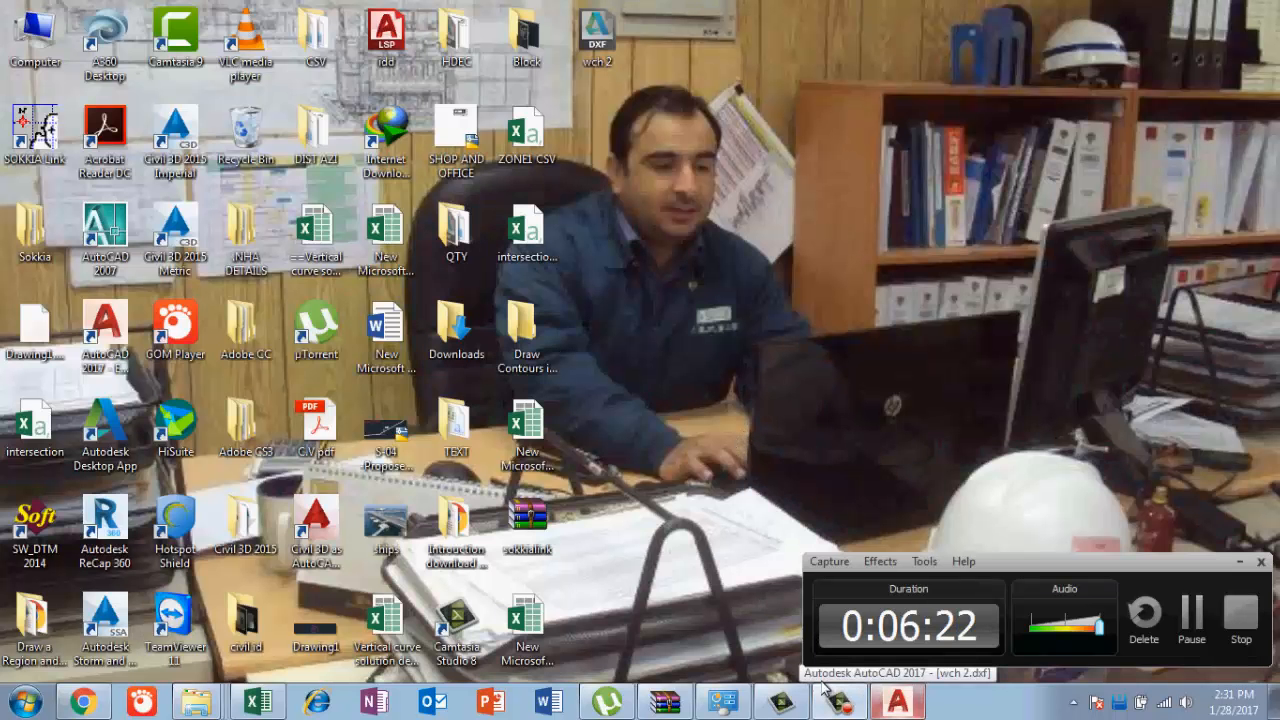
pyautogui.click(897, 703)
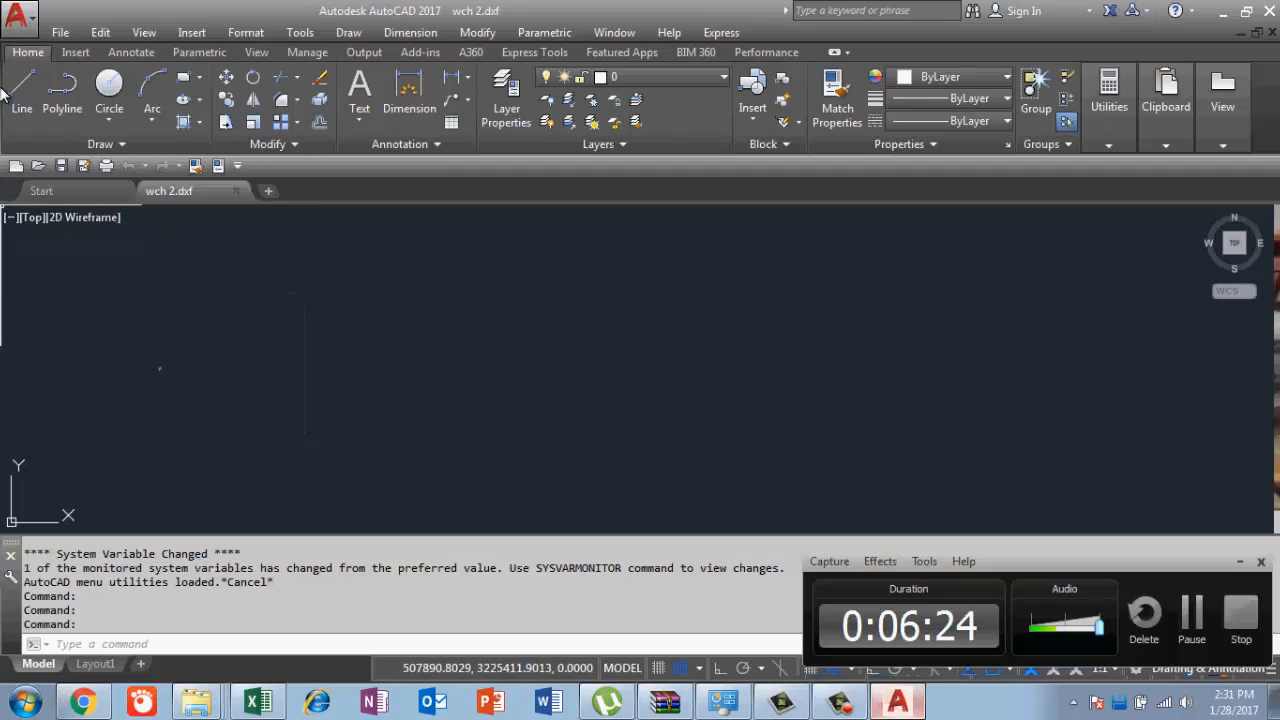
# Examine the plotted road line with survey points 1 to 11 and their elevation labels up close.
pyautogui.scroll(1, 145, 395)
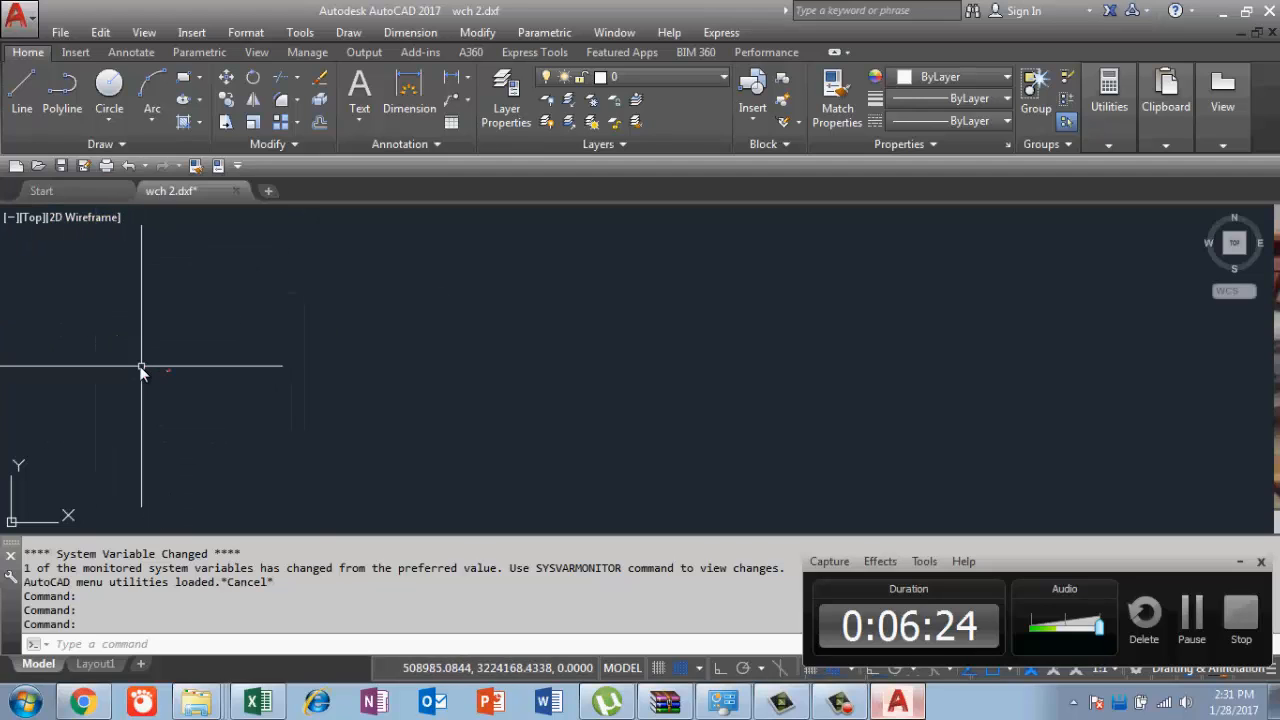
pyautogui.scroll(2, 195, 375)
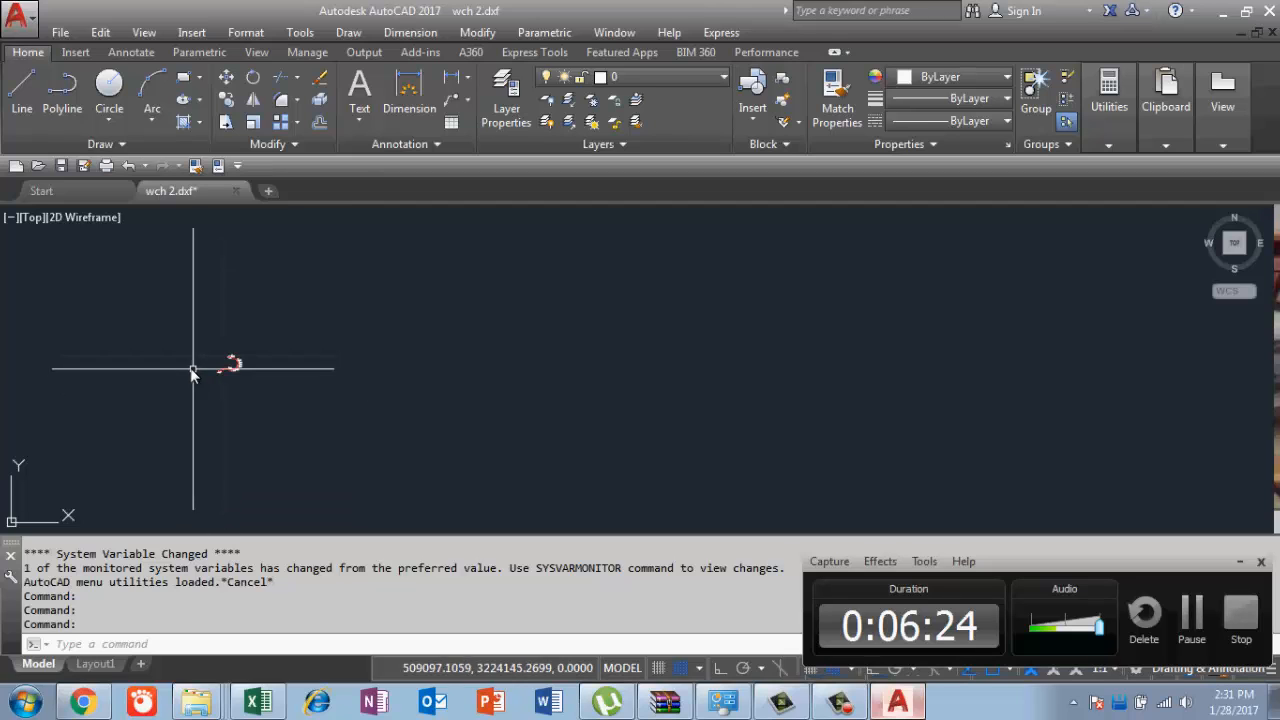
pyautogui.scroll(2, 200, 370)
pyautogui.scroll(5, 240, 372)
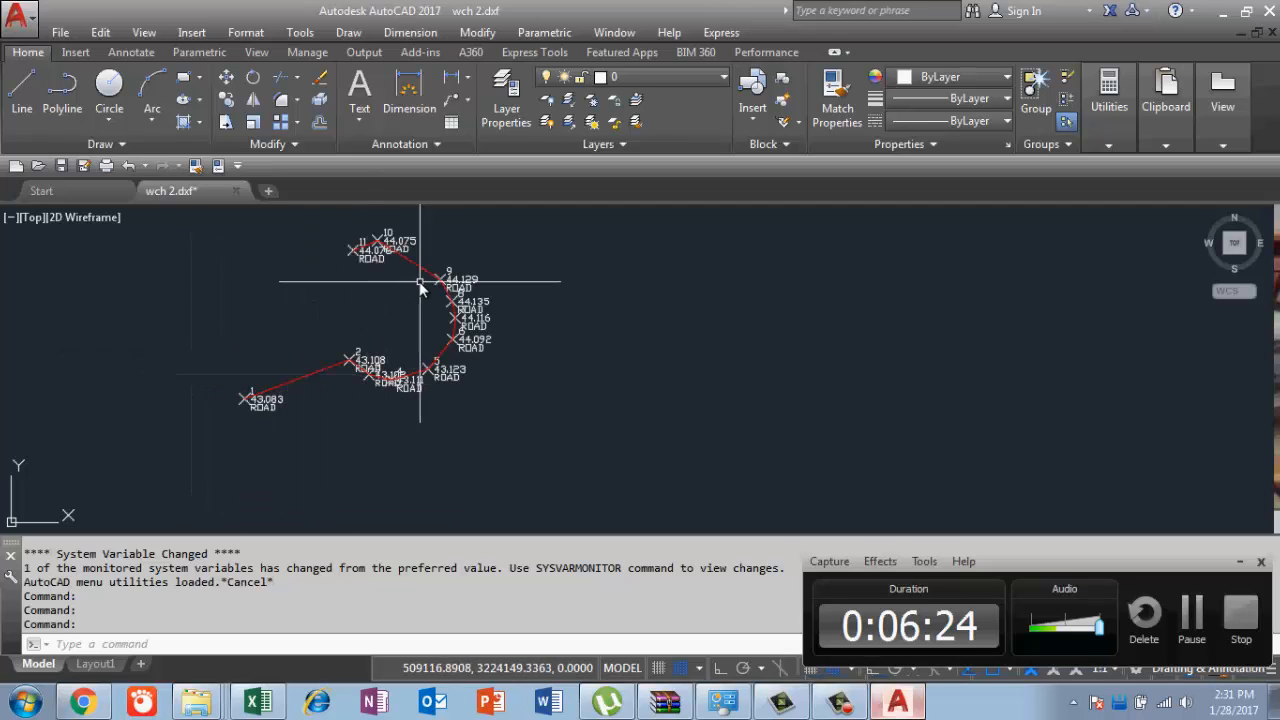
pyautogui.scroll(2, 405, 405)
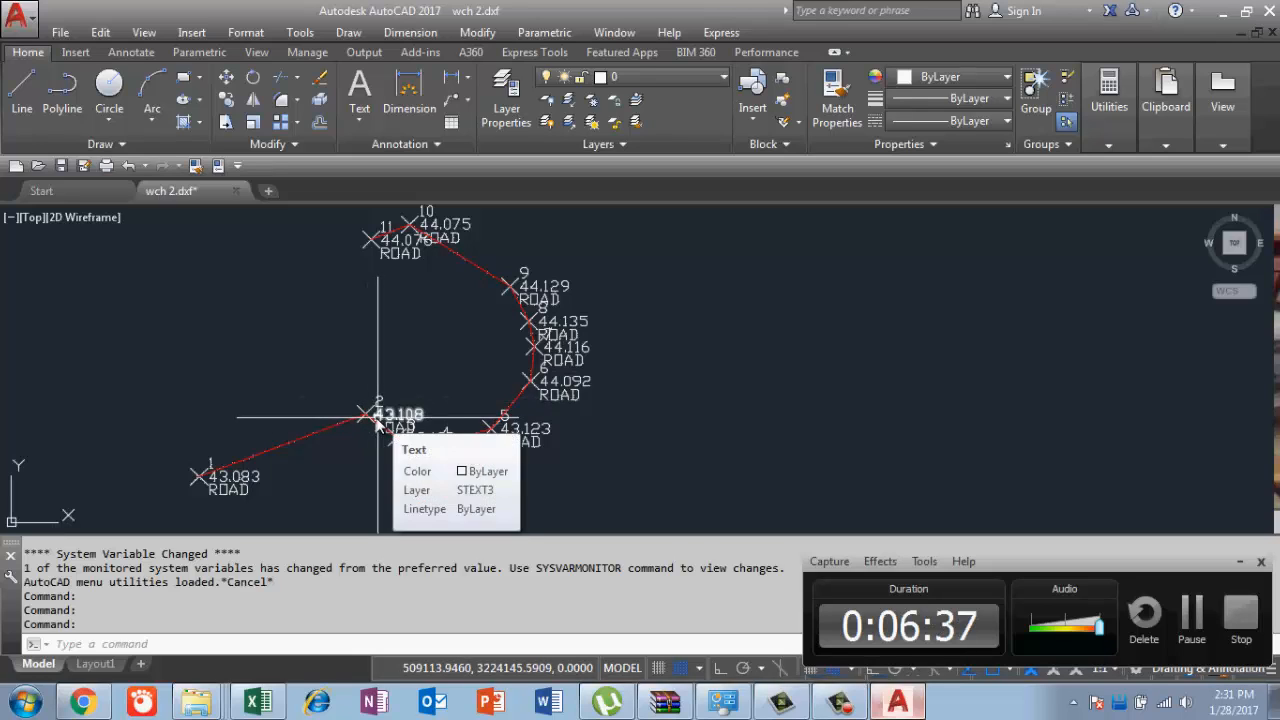
pyautogui.moveTo(370, 425)
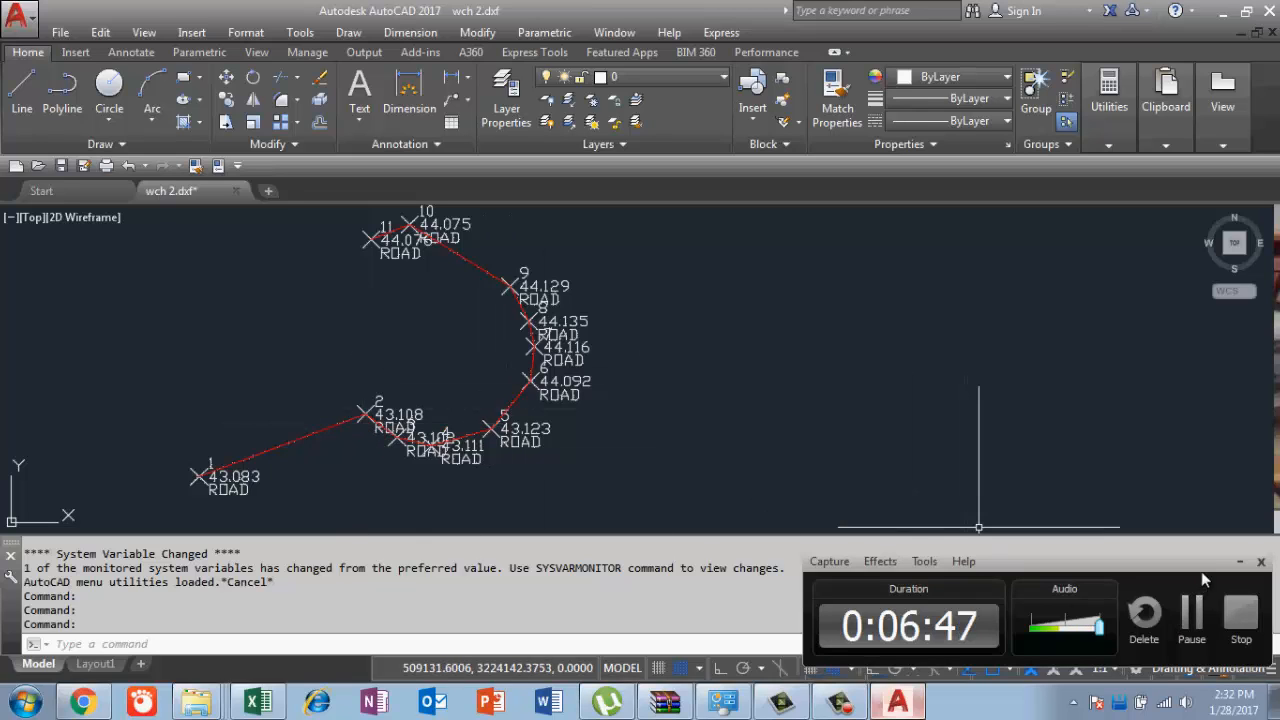
pyautogui.click(1237, 566)
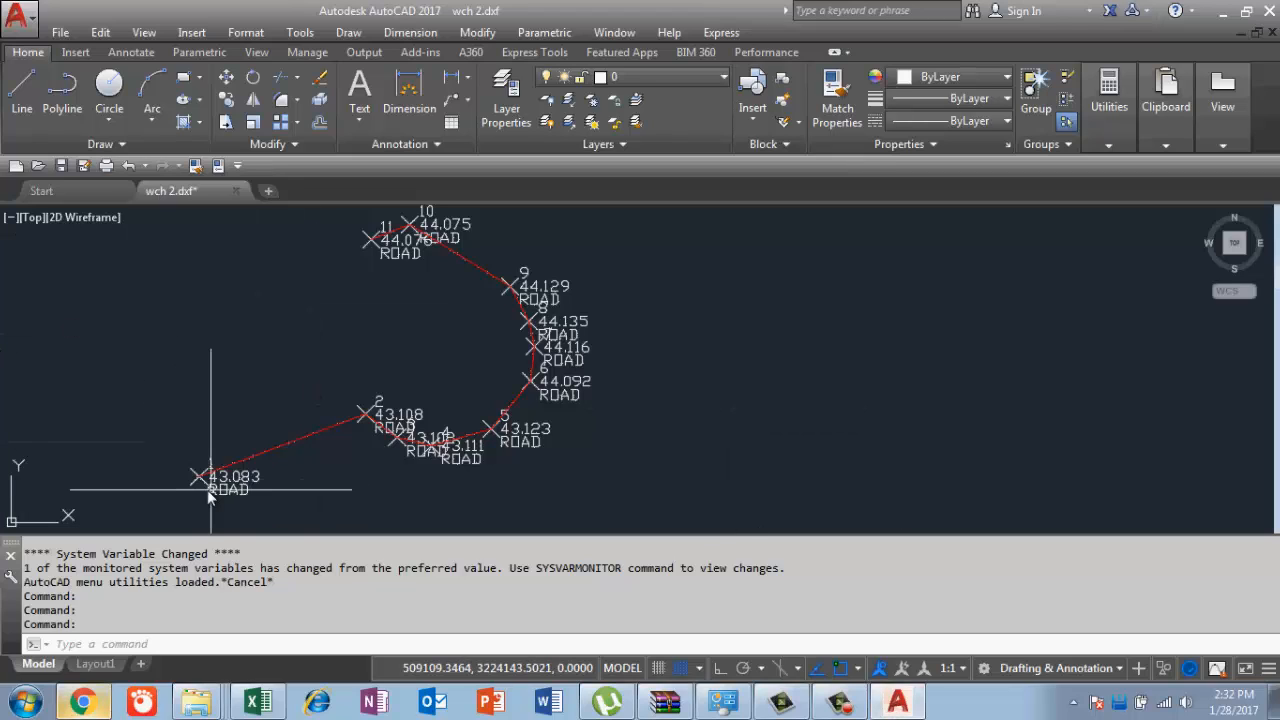
# Query the coordinates of survey point 1 at the start of the road line with the ID command.
pyautogui.moveTo(209, 482)
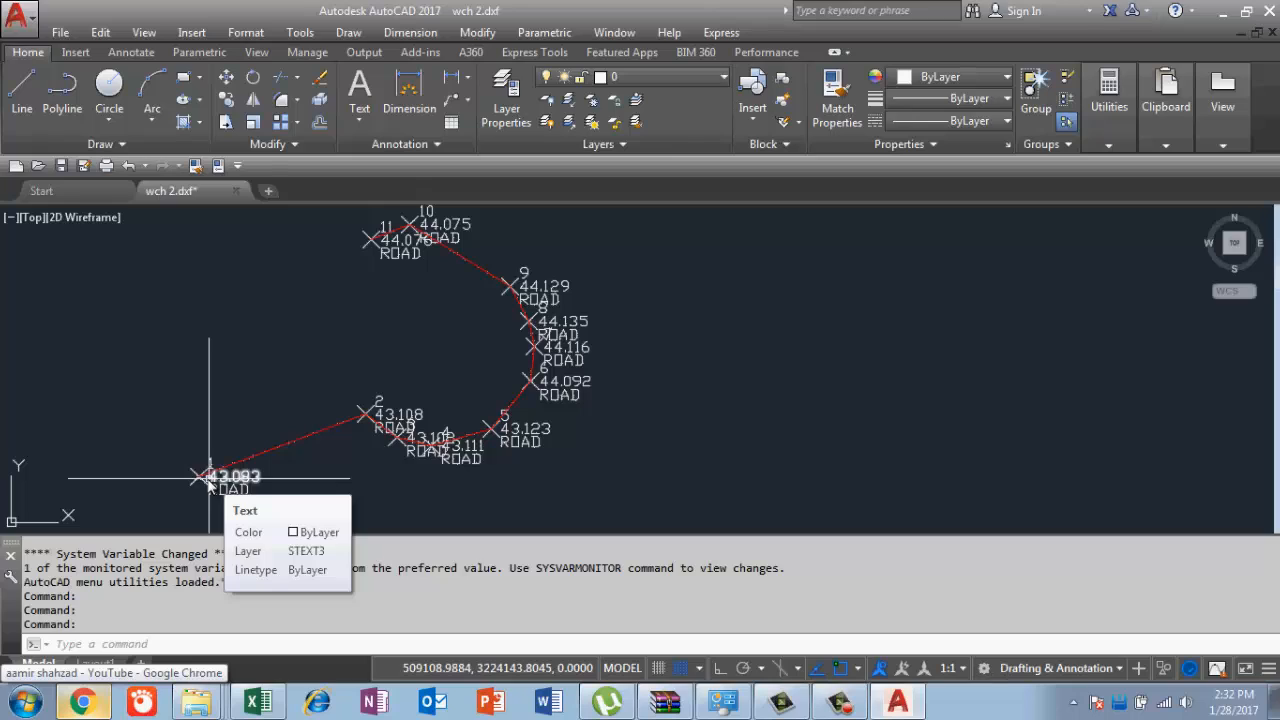
pyautogui.doubleClick(209, 481)
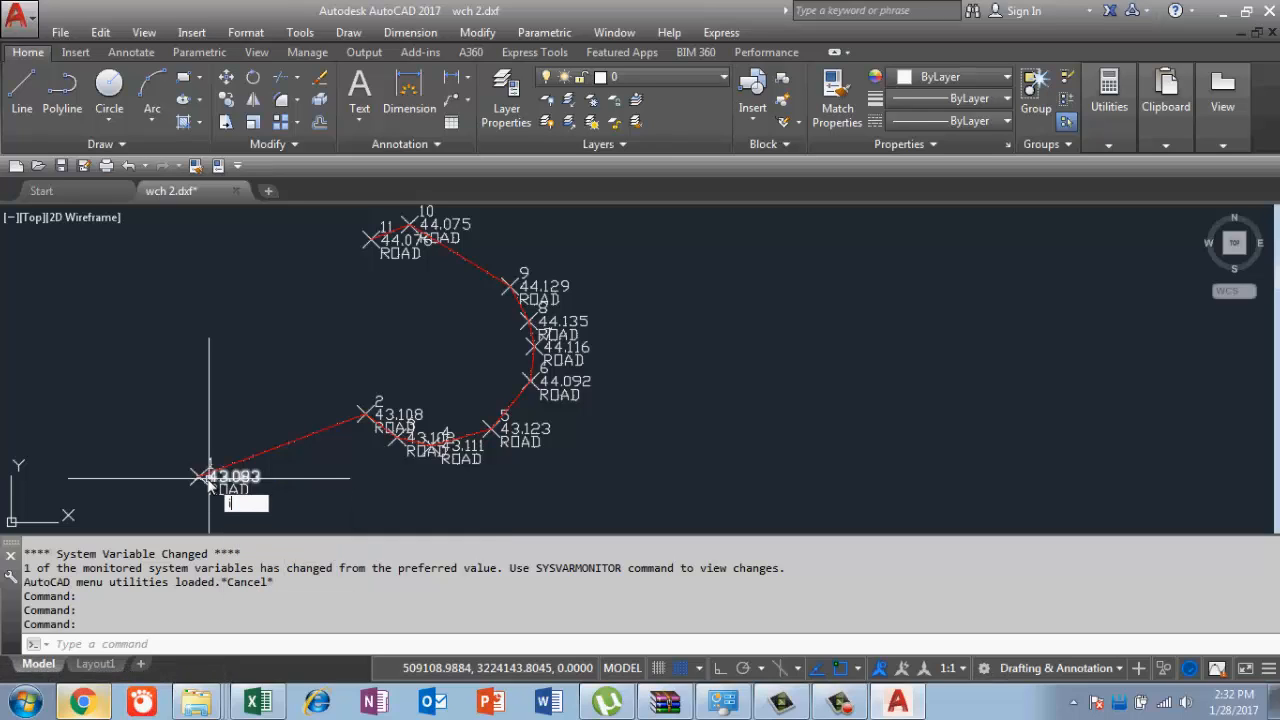
pyautogui.write('ID')
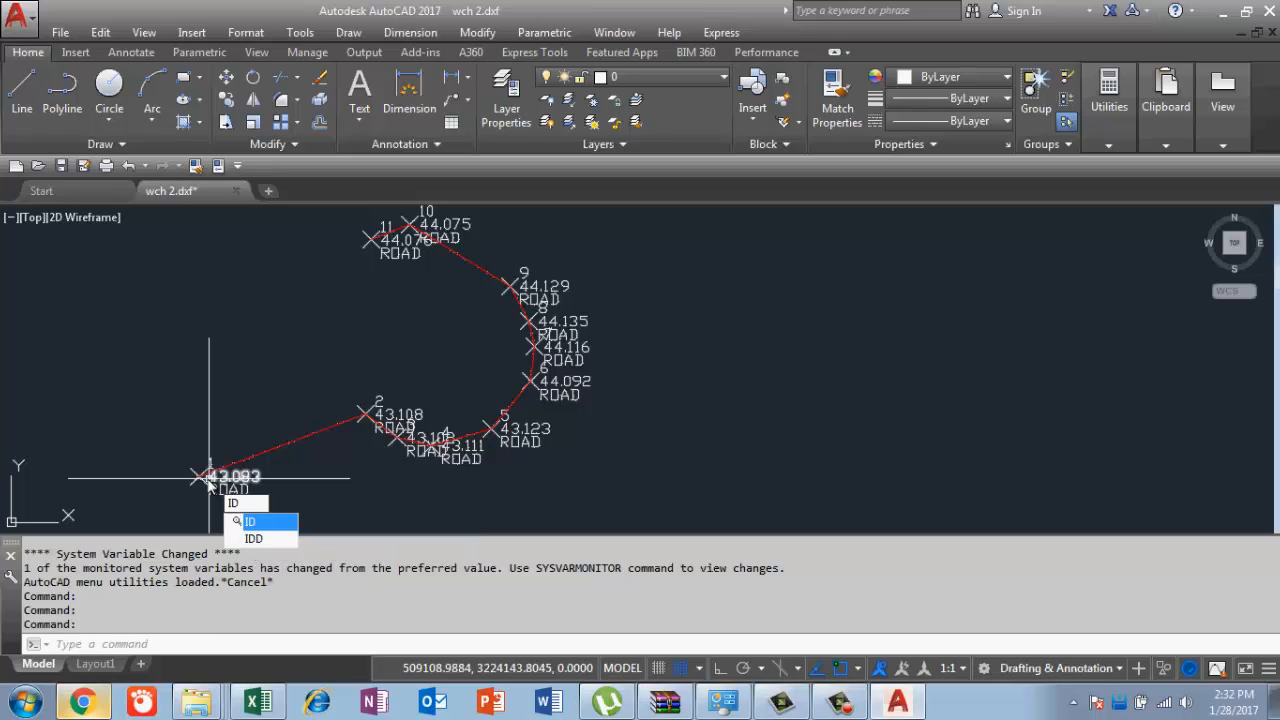
pyautogui.press('Return')
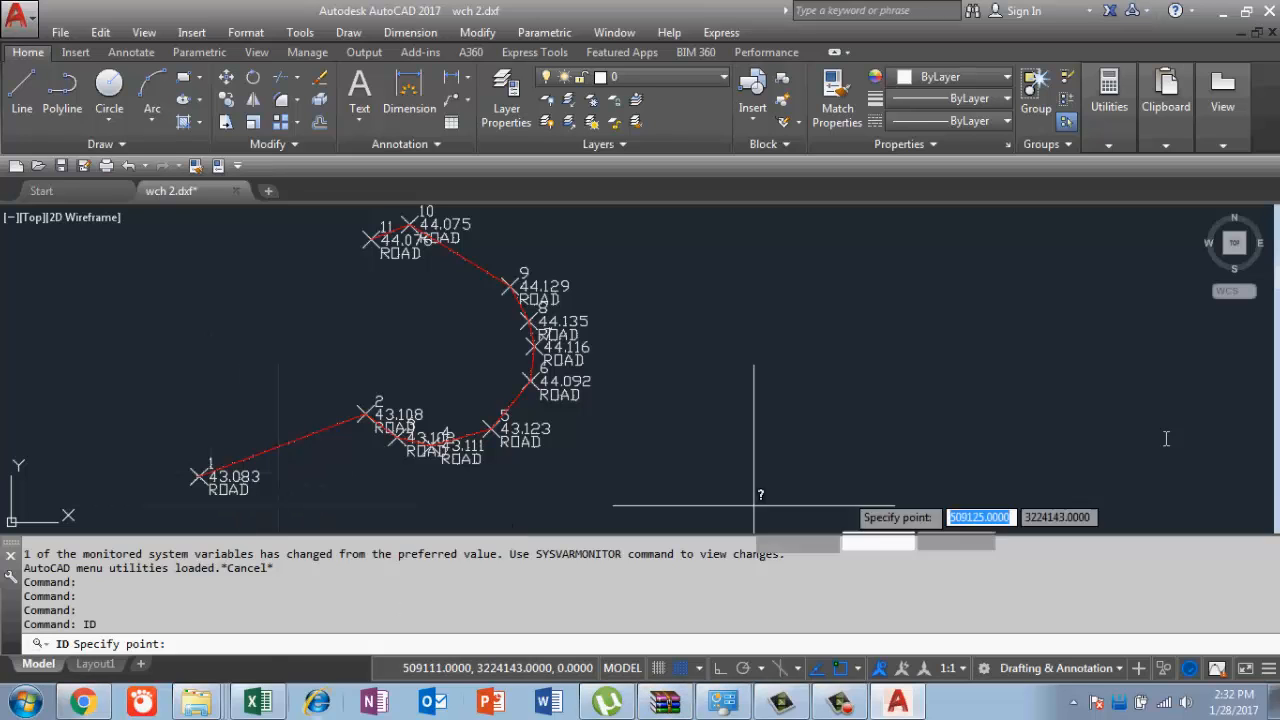
pyautogui.scroll(6, 190, 470)
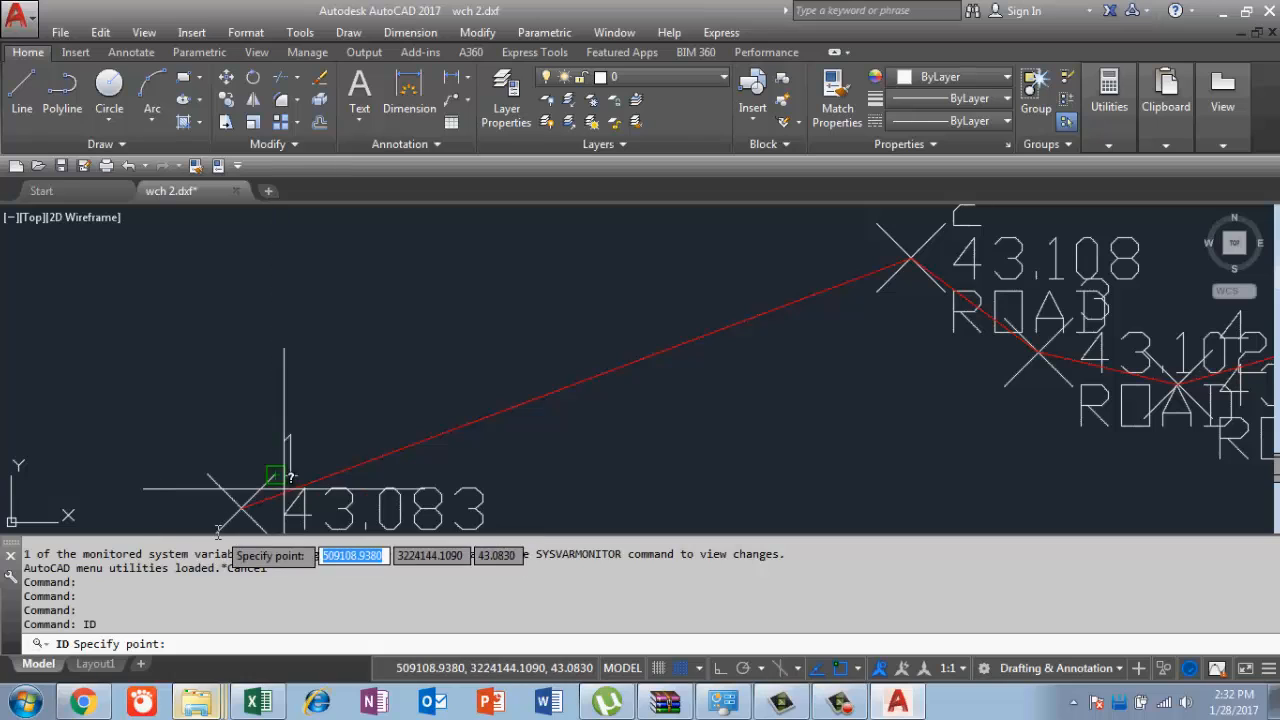
pyautogui.click(843, 706)
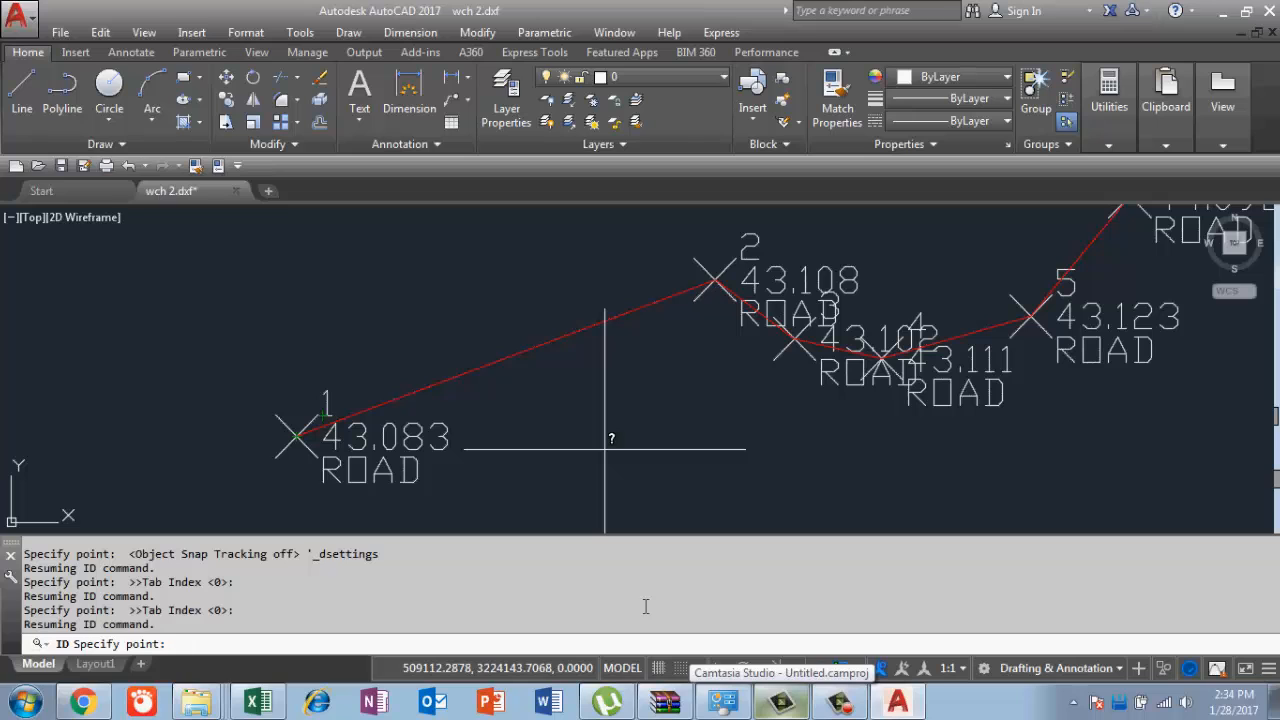
pyautogui.click(296, 436)
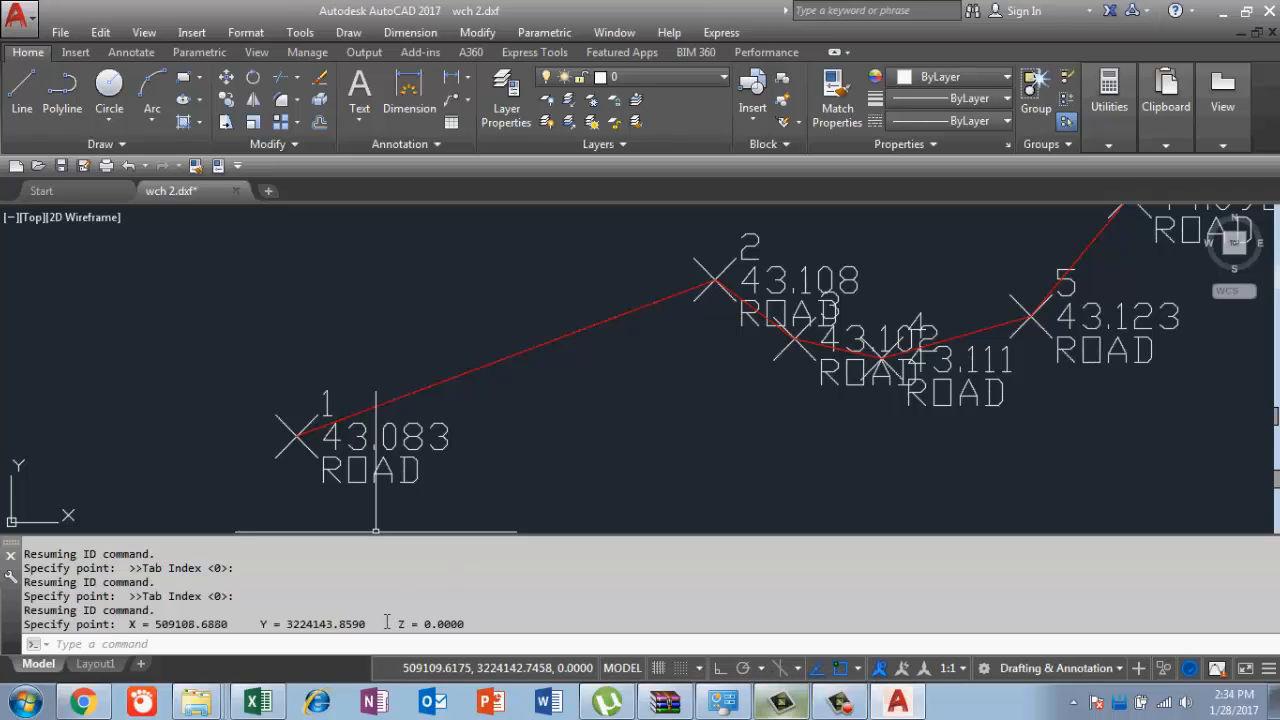
# Label survey point 1 with its easting and northing using the IDD command, placing the leader text above and left of the point.
pyautogui.write('idd')
pyautogui.press('Return')
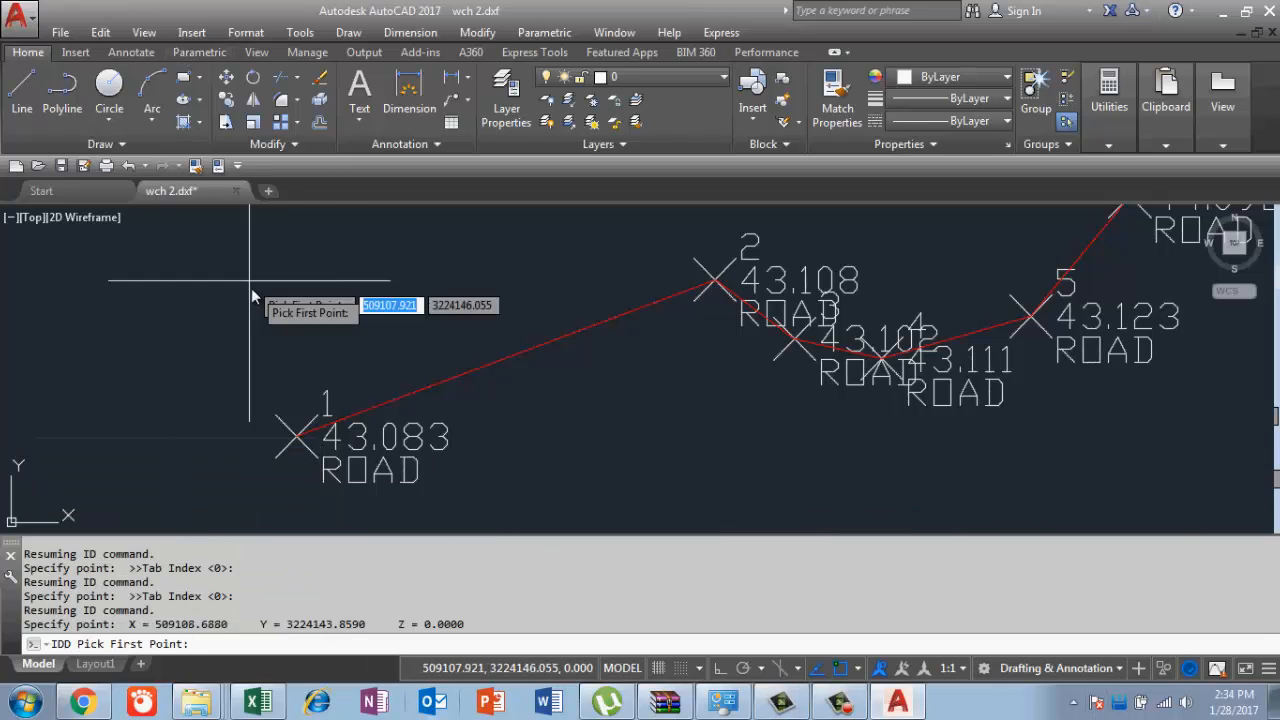
pyautogui.click(292, 440)
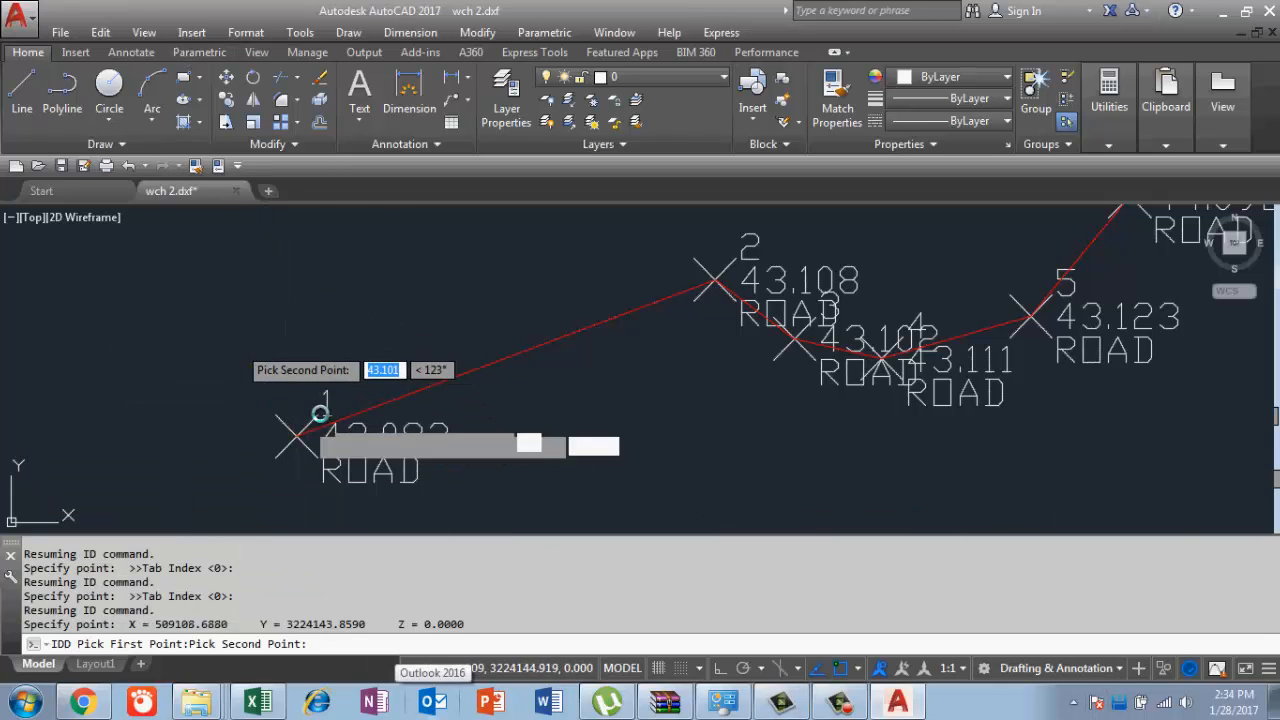
pyautogui.click(255, 348)
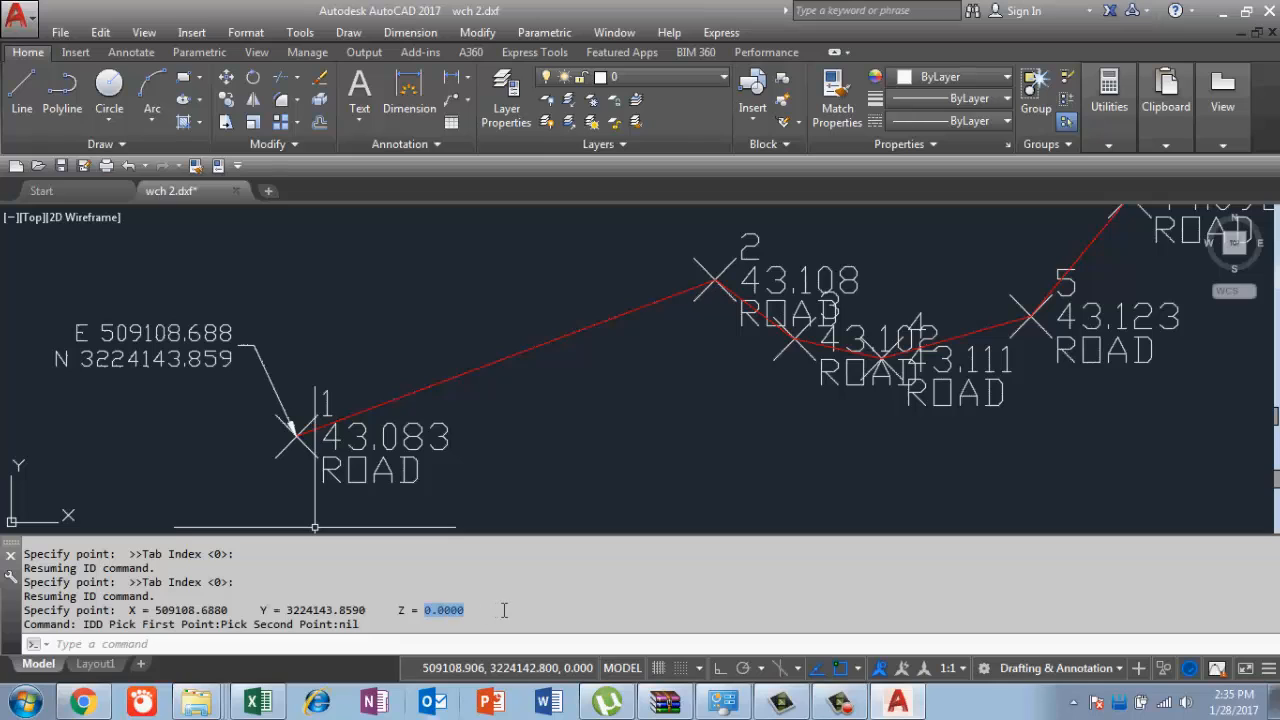
pyautogui.moveTo(495, 603); pyautogui.dragTo(474, 597)
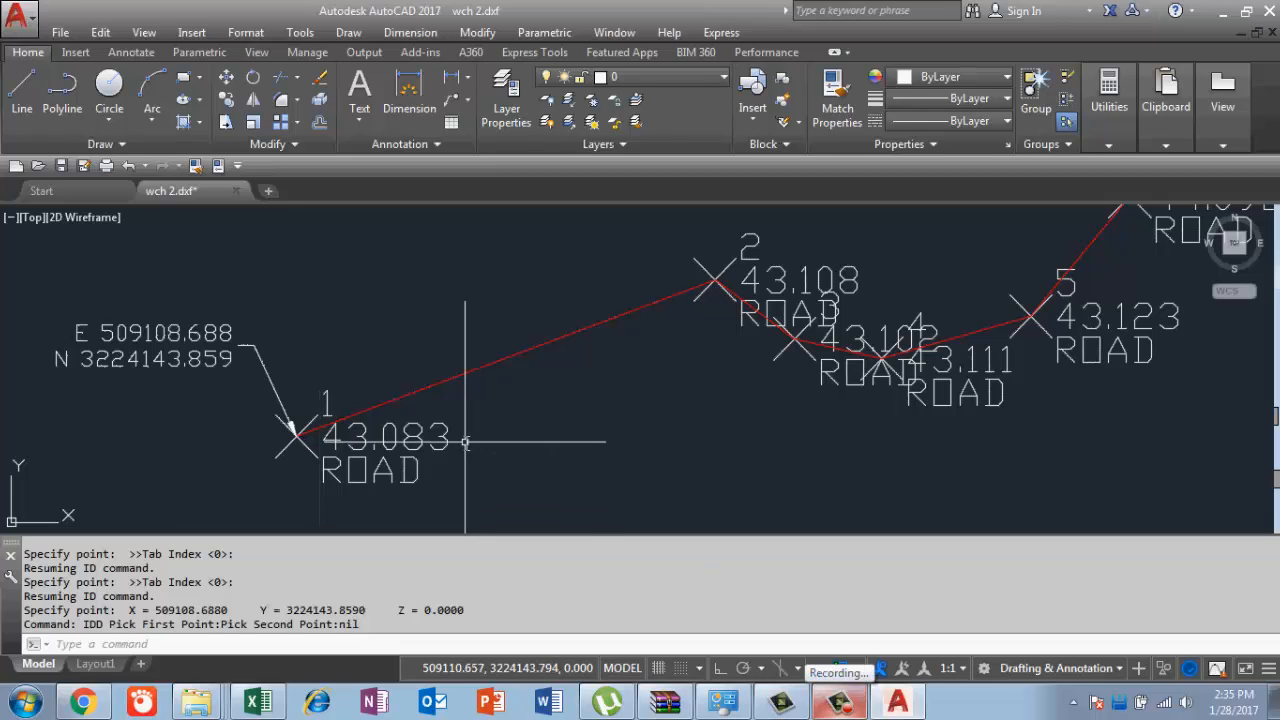
# Switch to Chrome and open the YouTube channel's Playlists page in a new tab.
pyautogui.click(82, 702)
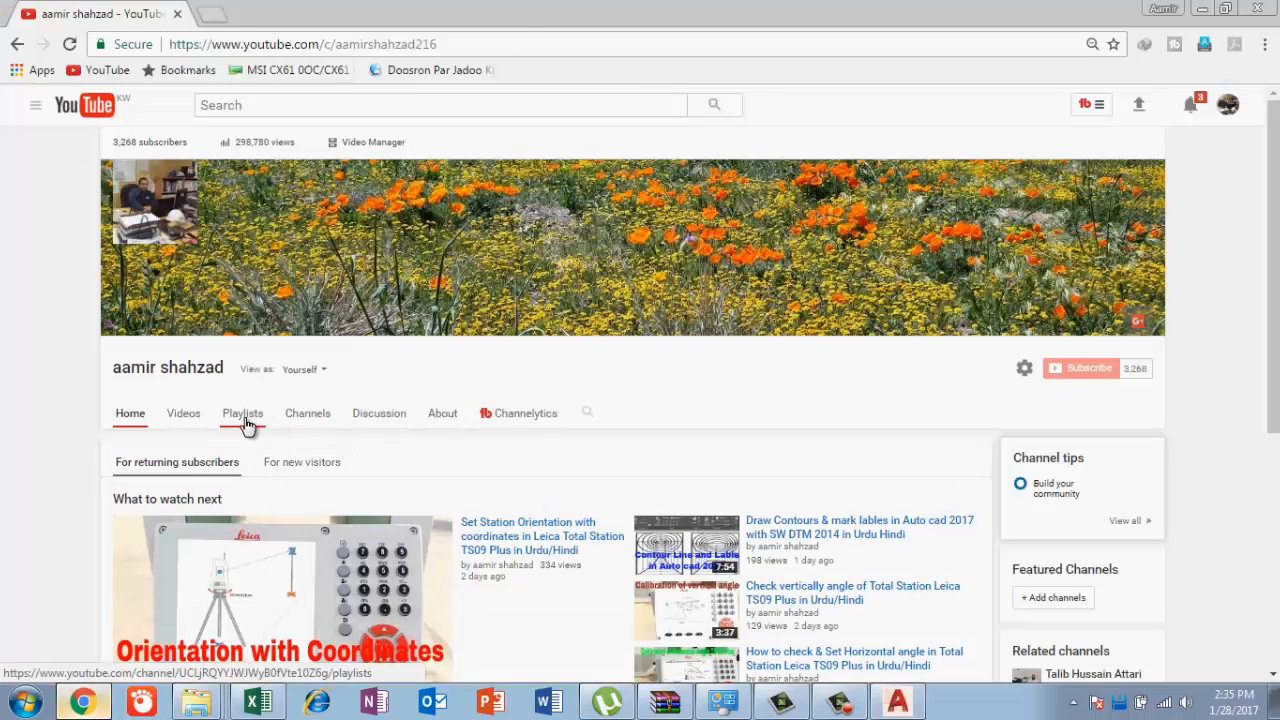
pyautogui.rightClick(246, 418)
pyautogui.click(325, 435)
pyautogui.click(280, 14)
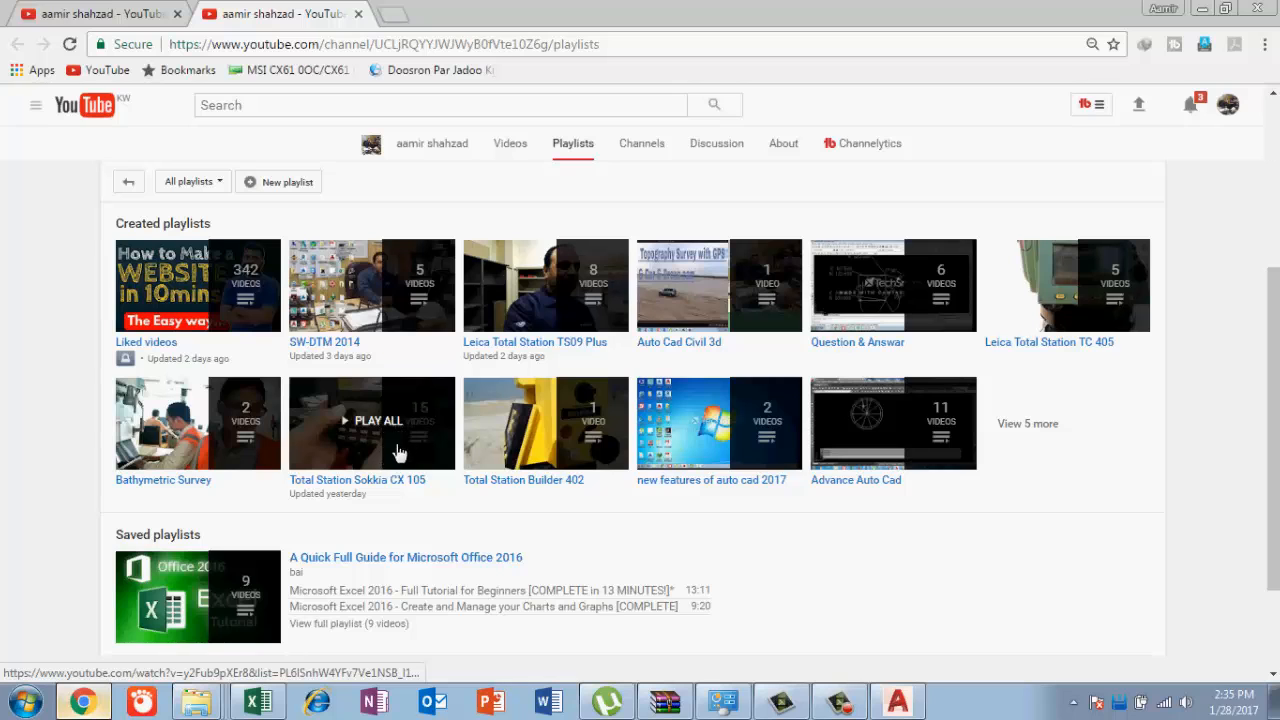
# Open the Total Station Sokkia CX 105 playlist in another new tab, then return to the Playlists page.
pyautogui.rightClick(378, 484)
pyautogui.click(420, 489)
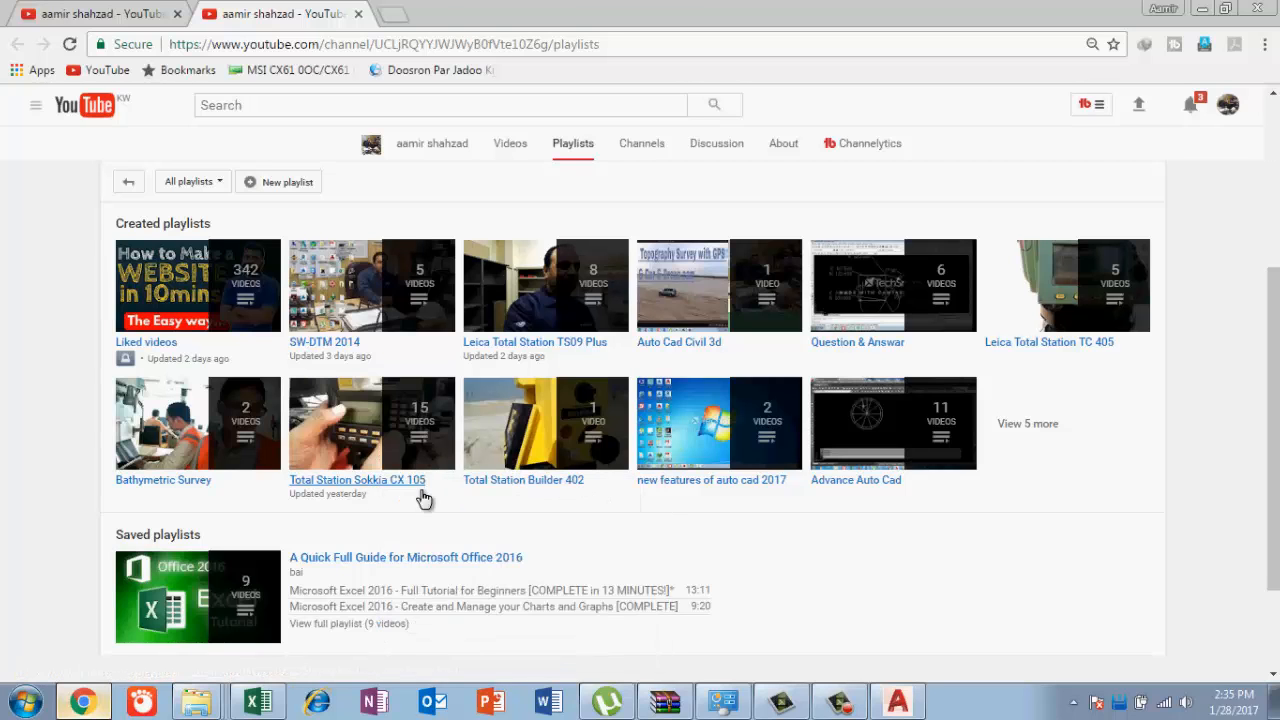
pyautogui.click(440, 13)
pyautogui.click(285, 13)
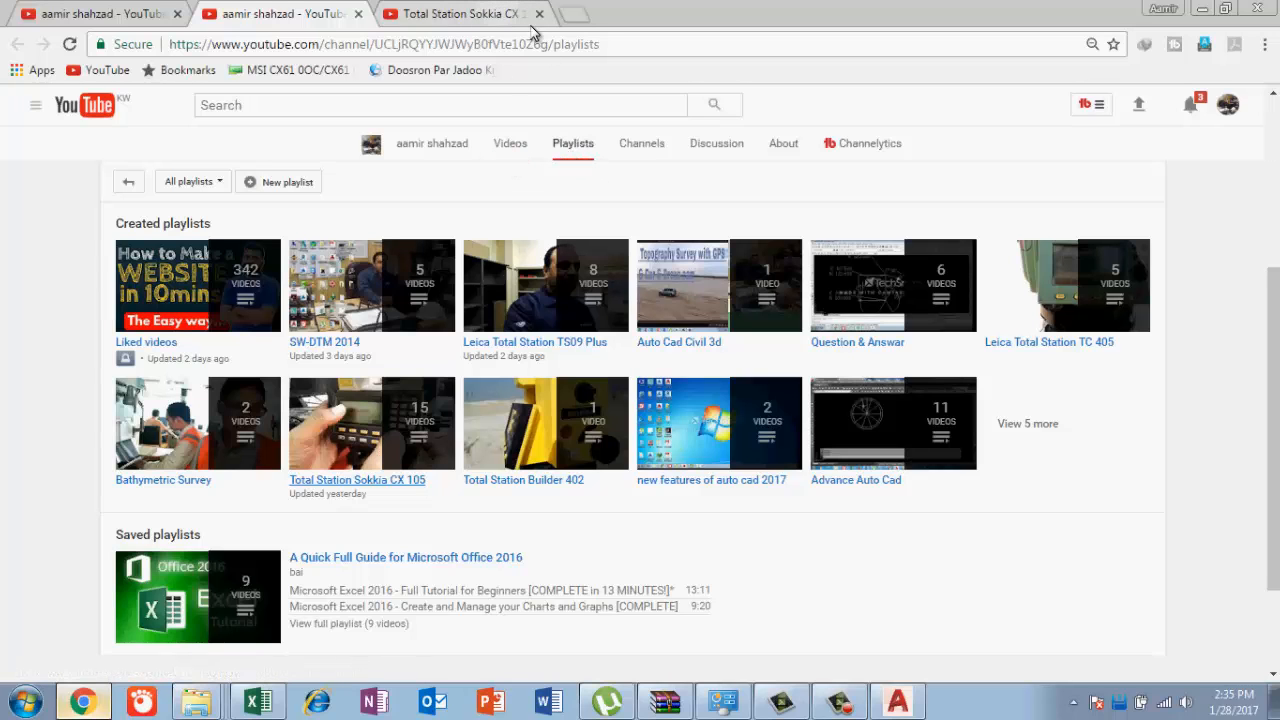
# Browse the channel's uploaded videos from its home page tab.
pyautogui.click(95, 13)
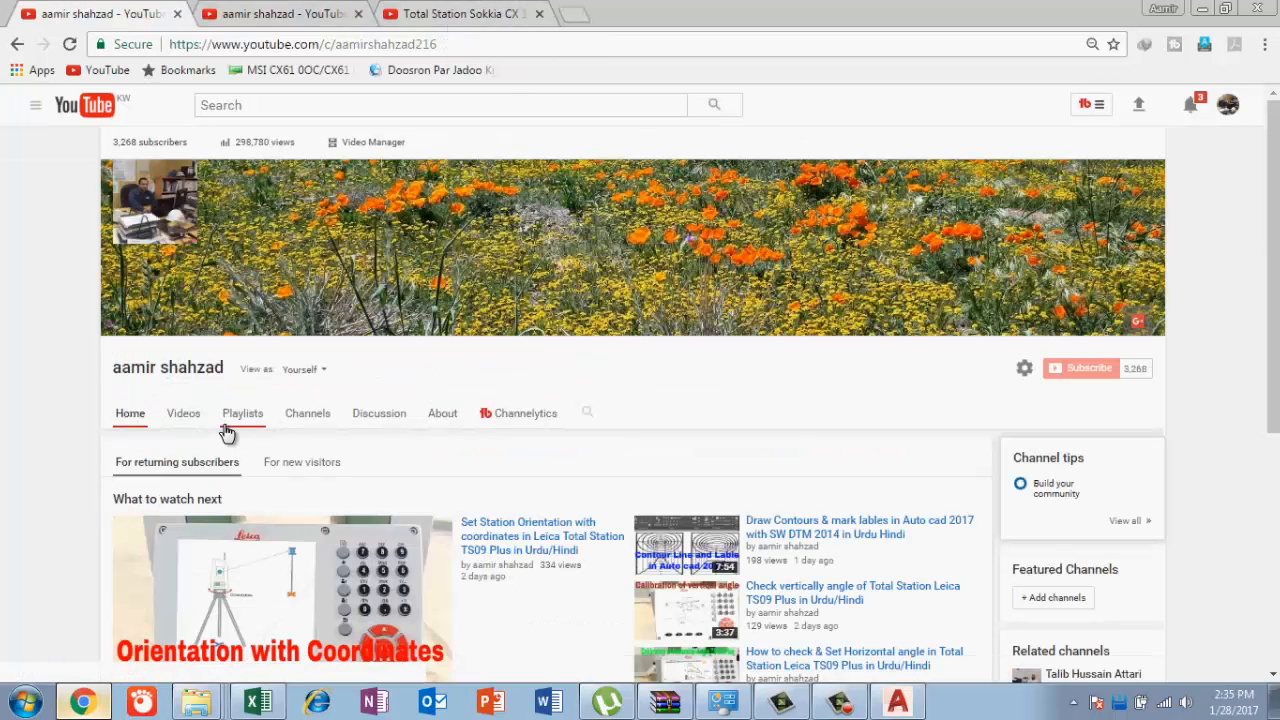
pyautogui.click(185, 420)
pyautogui.scroll(-1, 478, 388)
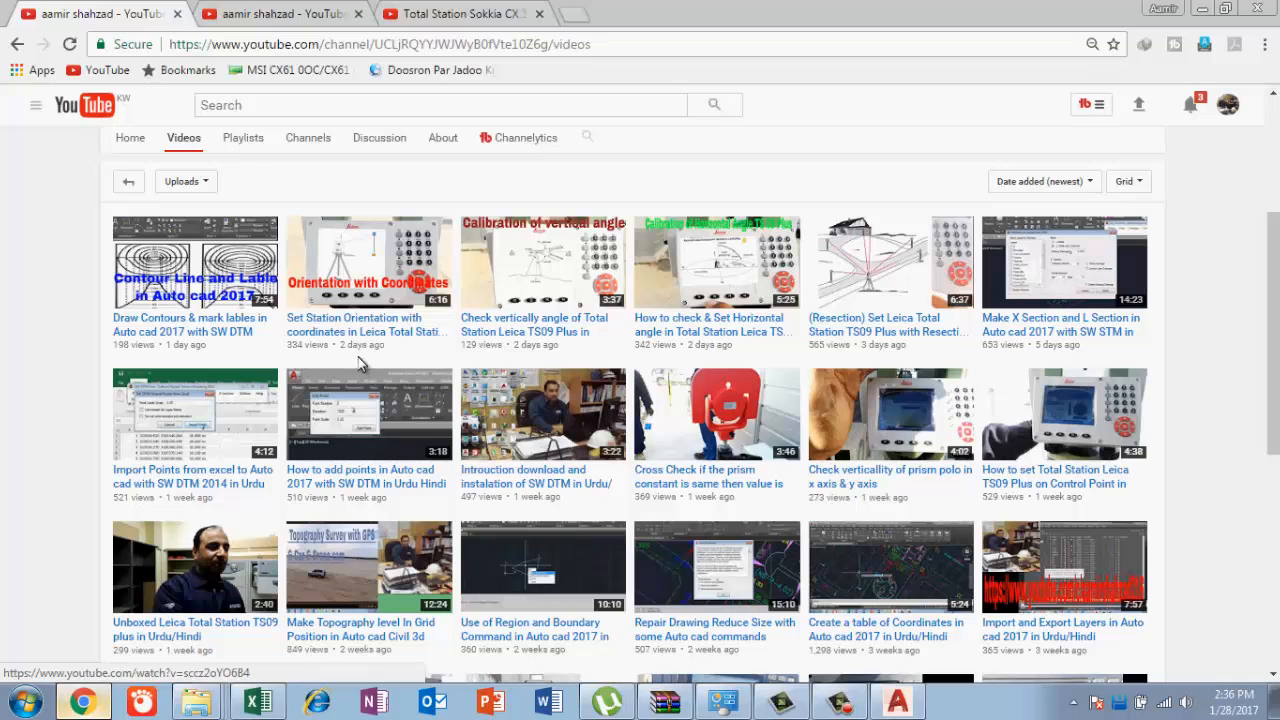
# Review the videos listed in the Total Station Sokkia CX 105 playlist and return to the channel's Playlists page.
pyautogui.click(318, 10)
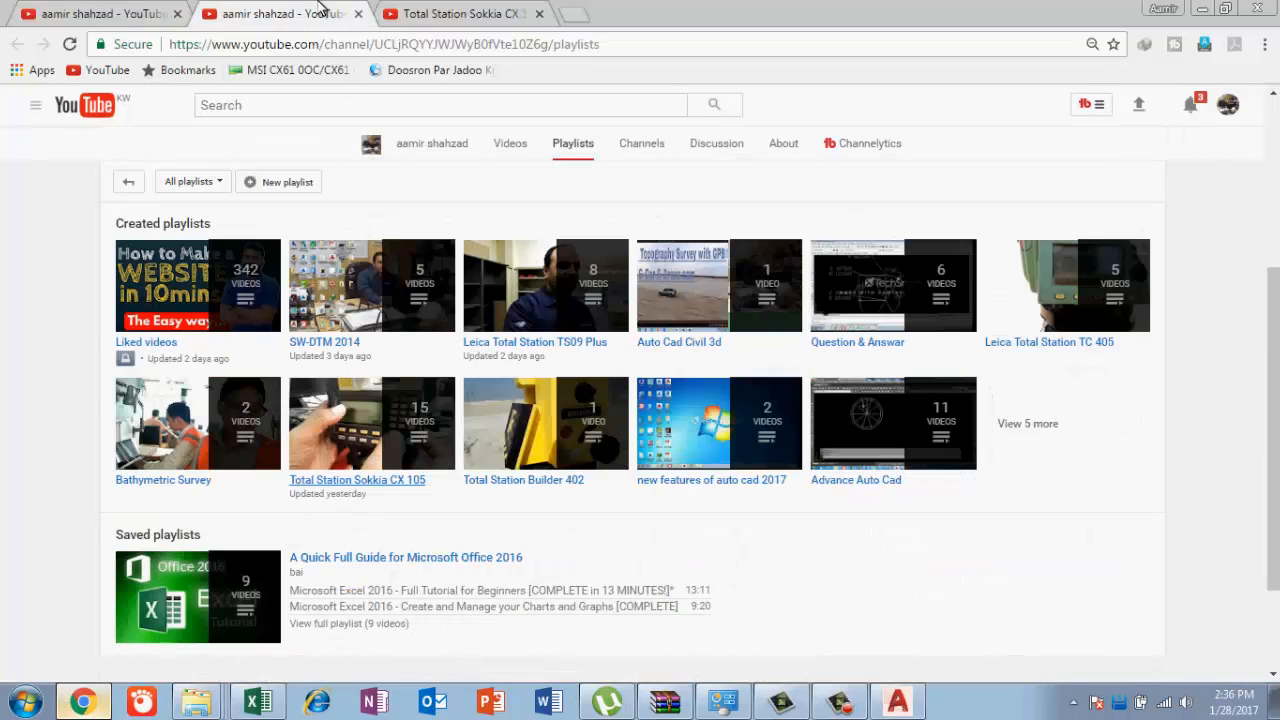
pyautogui.click(463, 12)
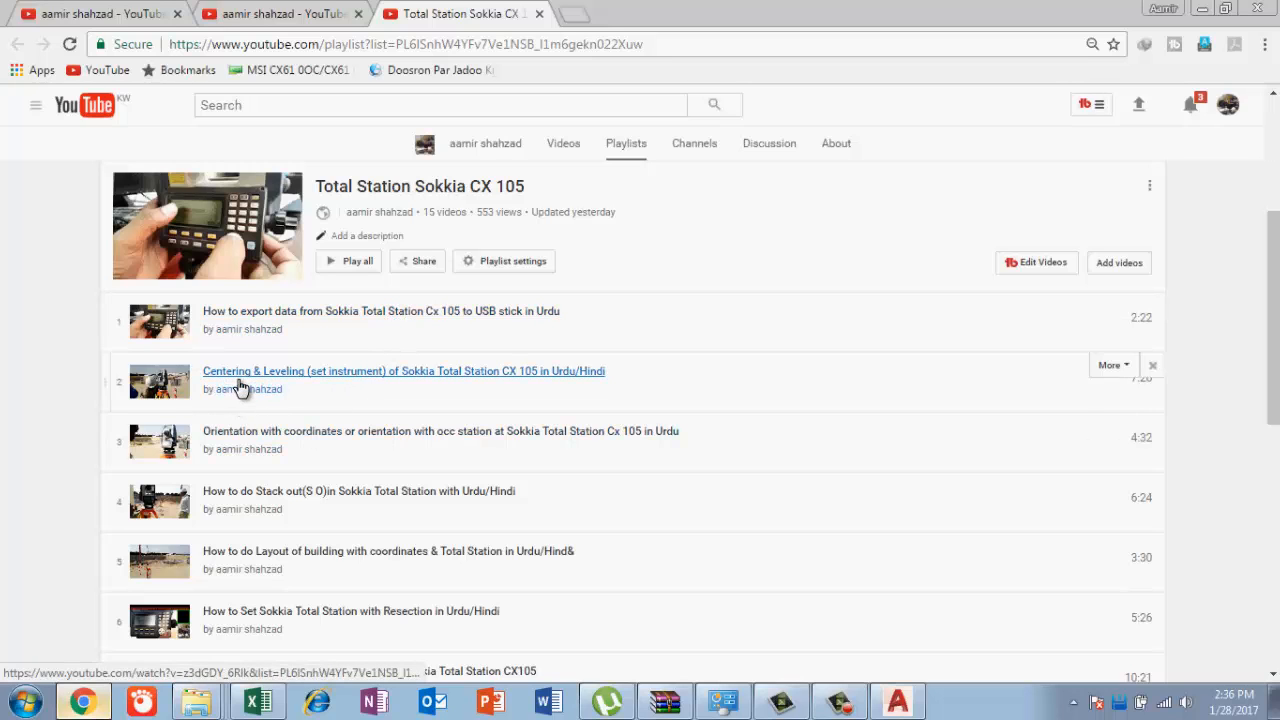
pyautogui.scroll(-1, 333, 445)
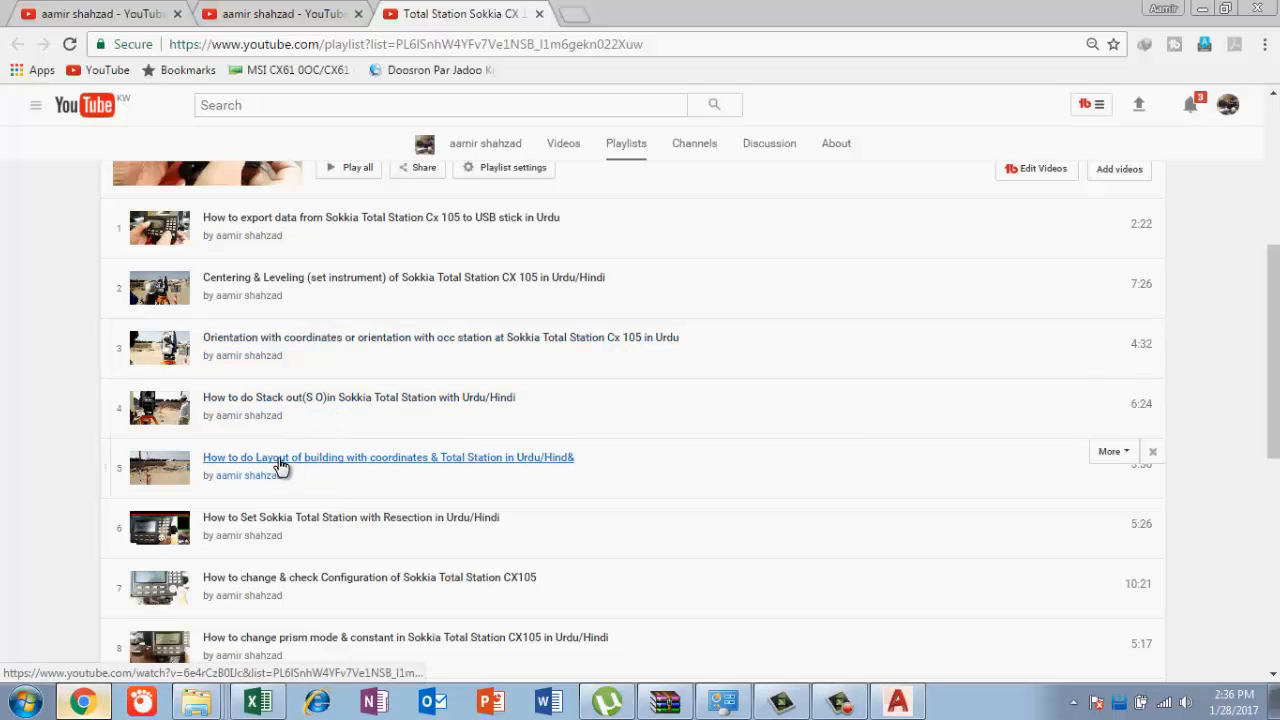
pyautogui.scroll(-2, 290, 462)
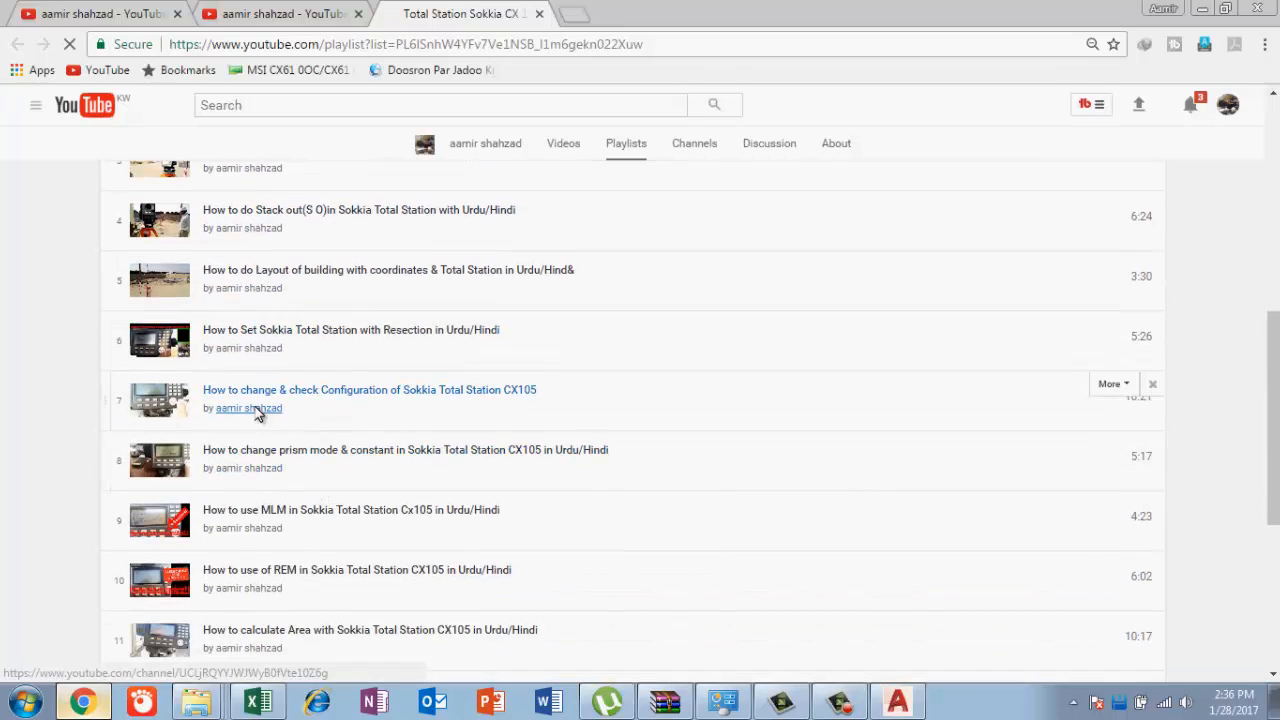
pyautogui.click(260, 405)
pyautogui.scroll(-1, 334, 457)
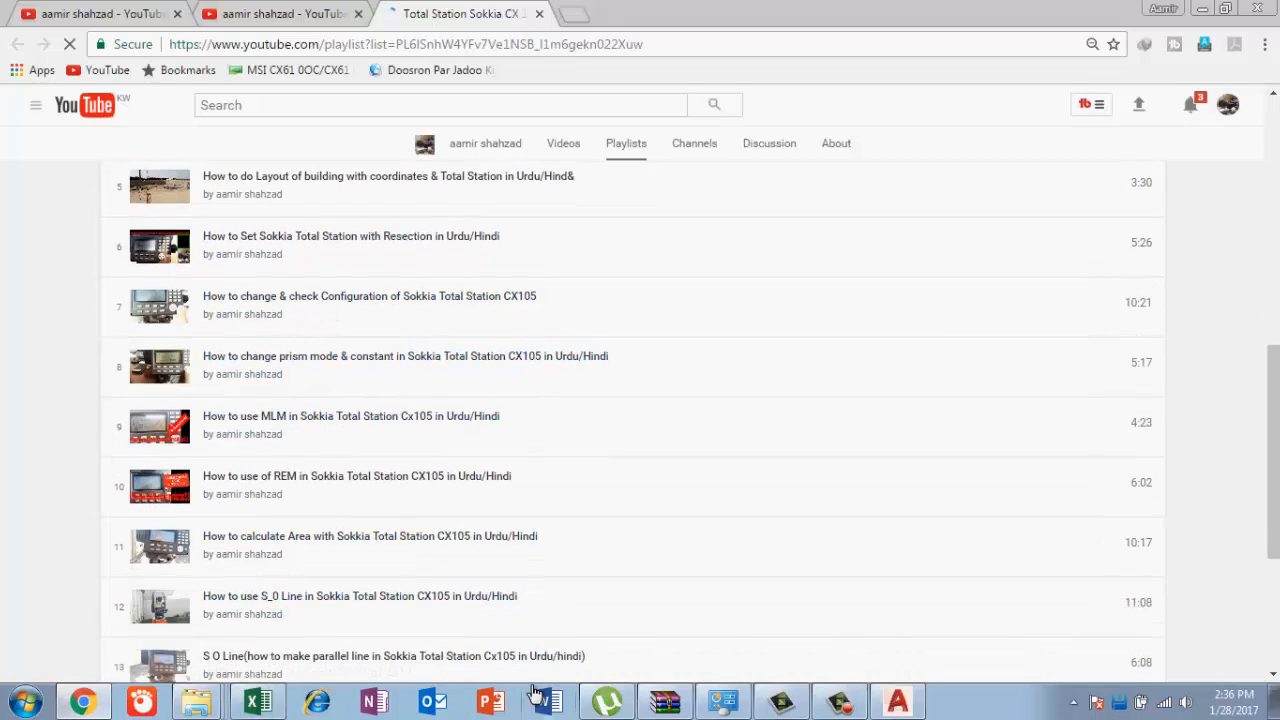
pyautogui.scroll(-2, 405, 518)
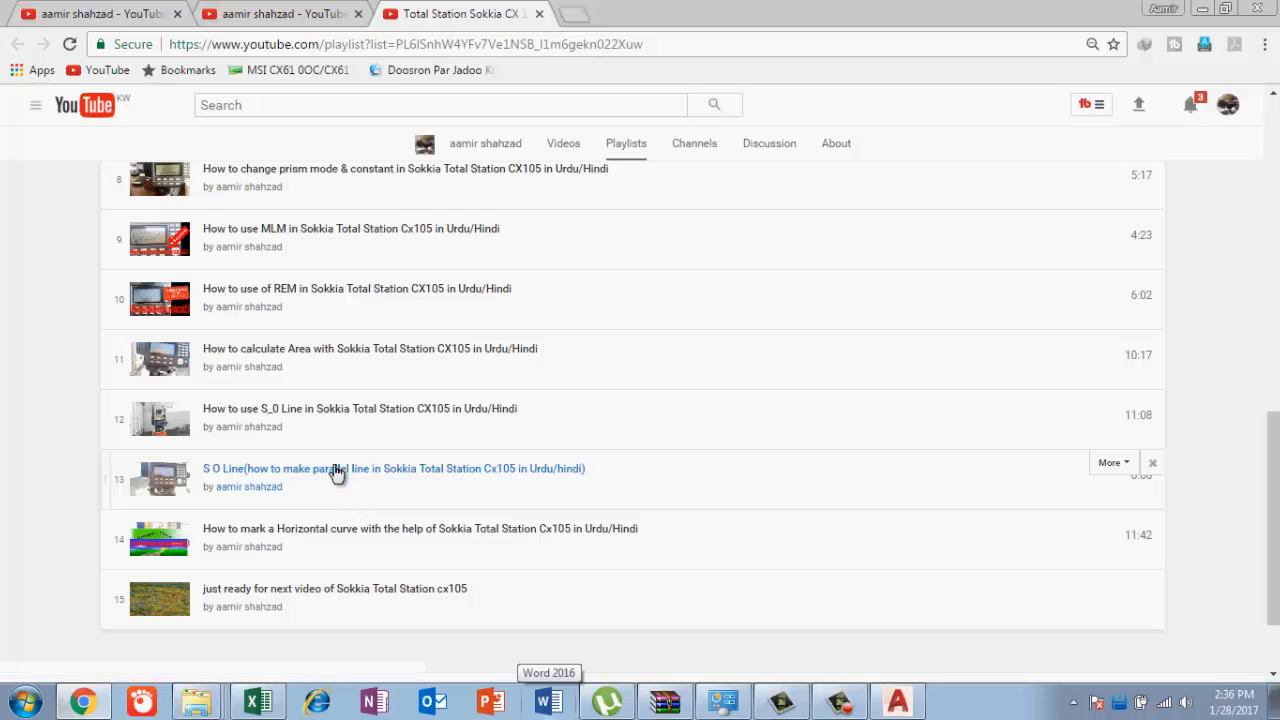
pyautogui.scroll(-2, 337, 474)
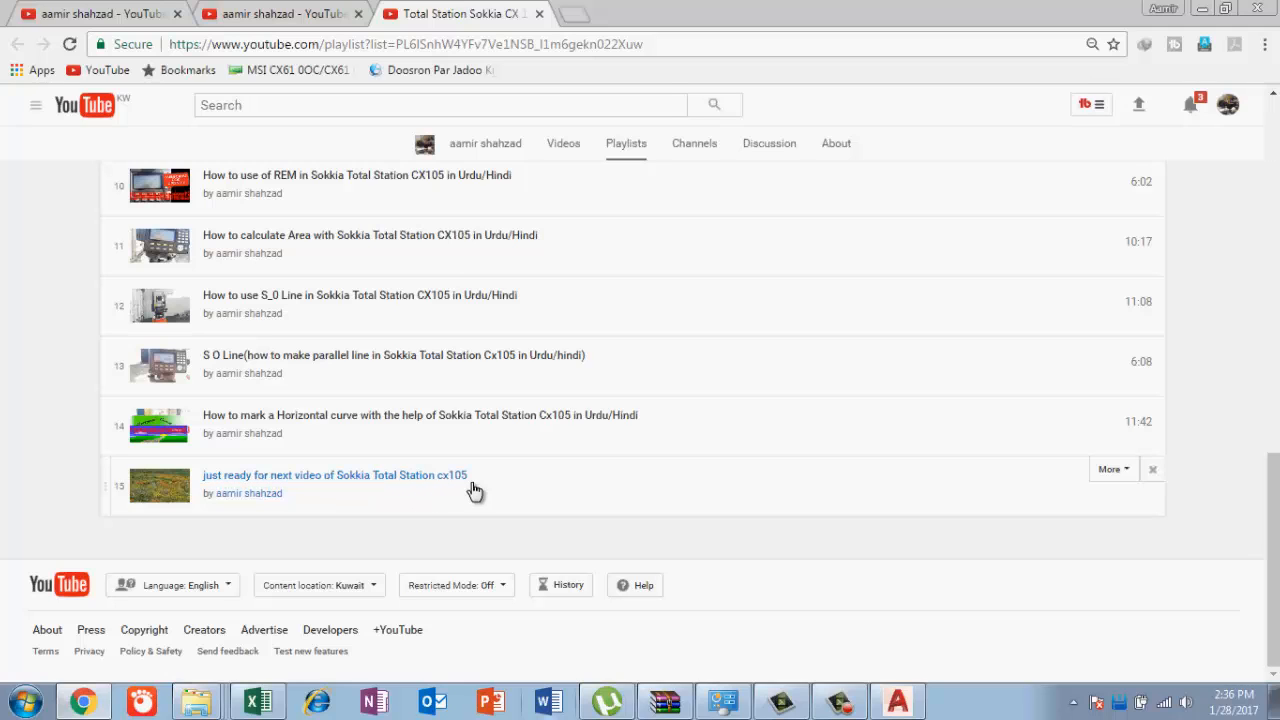
pyautogui.click(845, 707)
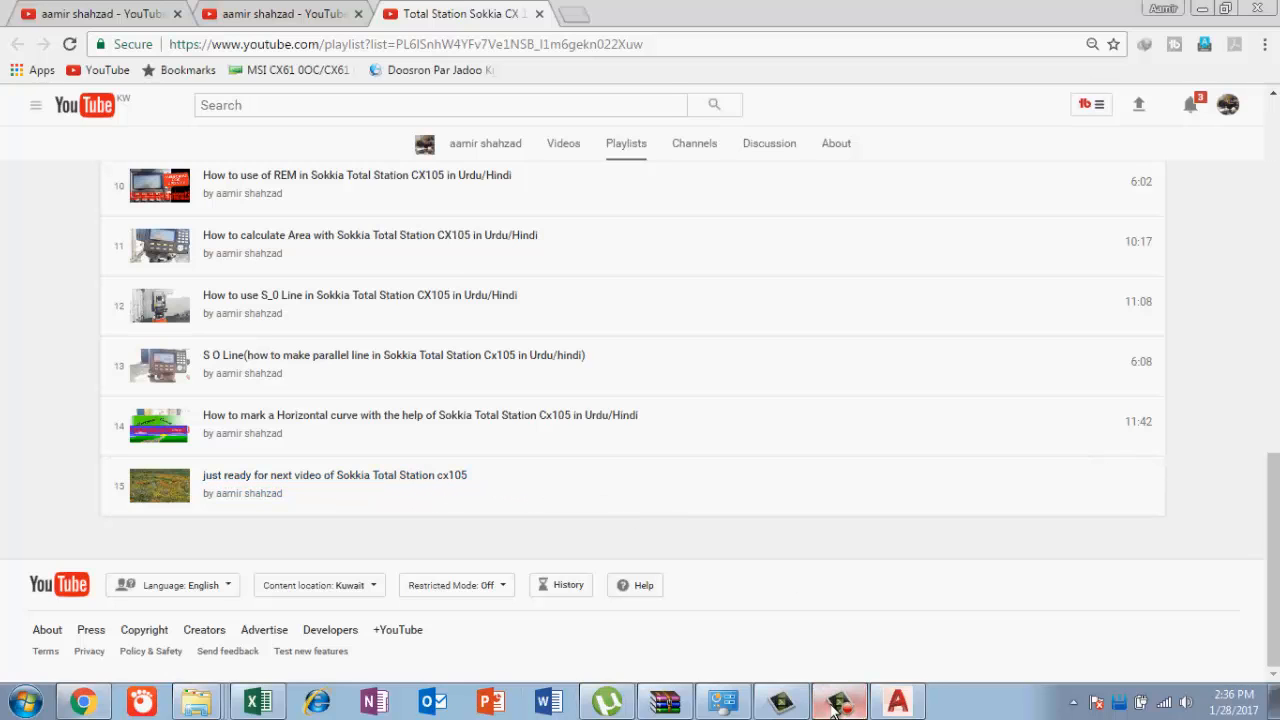
pyautogui.click(737, 620)
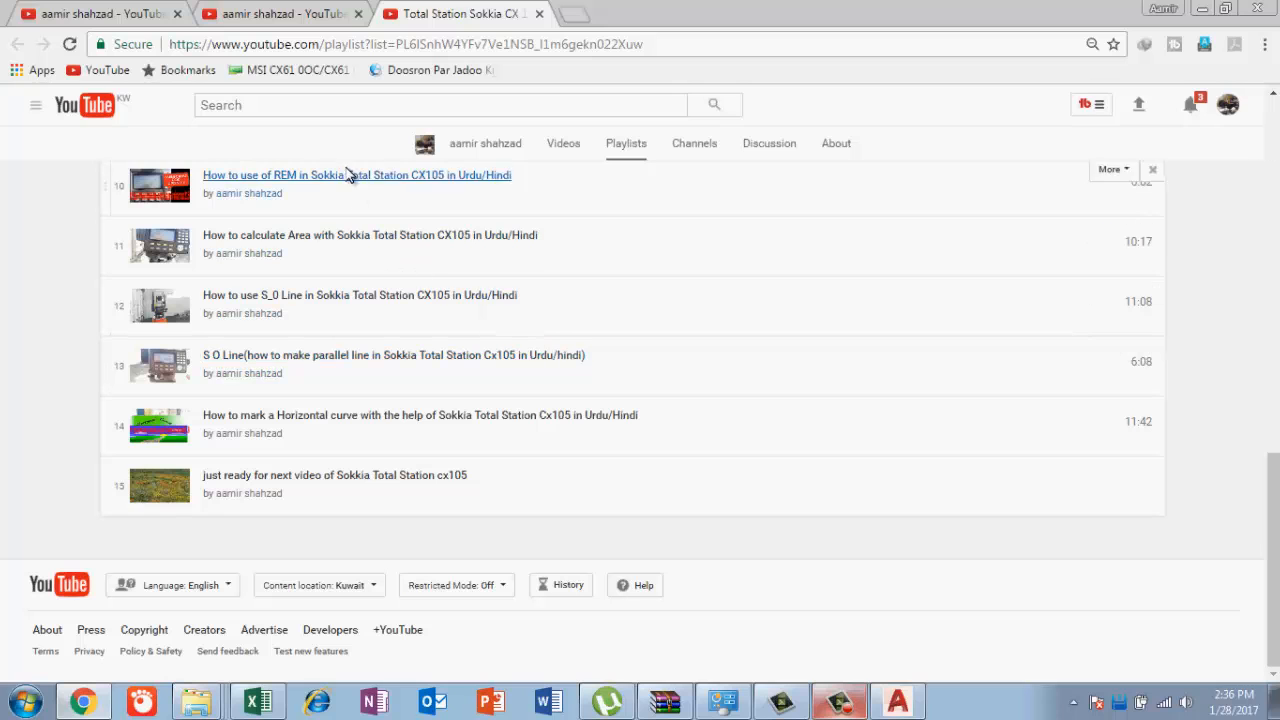
pyautogui.scroll(4, 361, 213)
pyautogui.scroll(5, 361, 213)
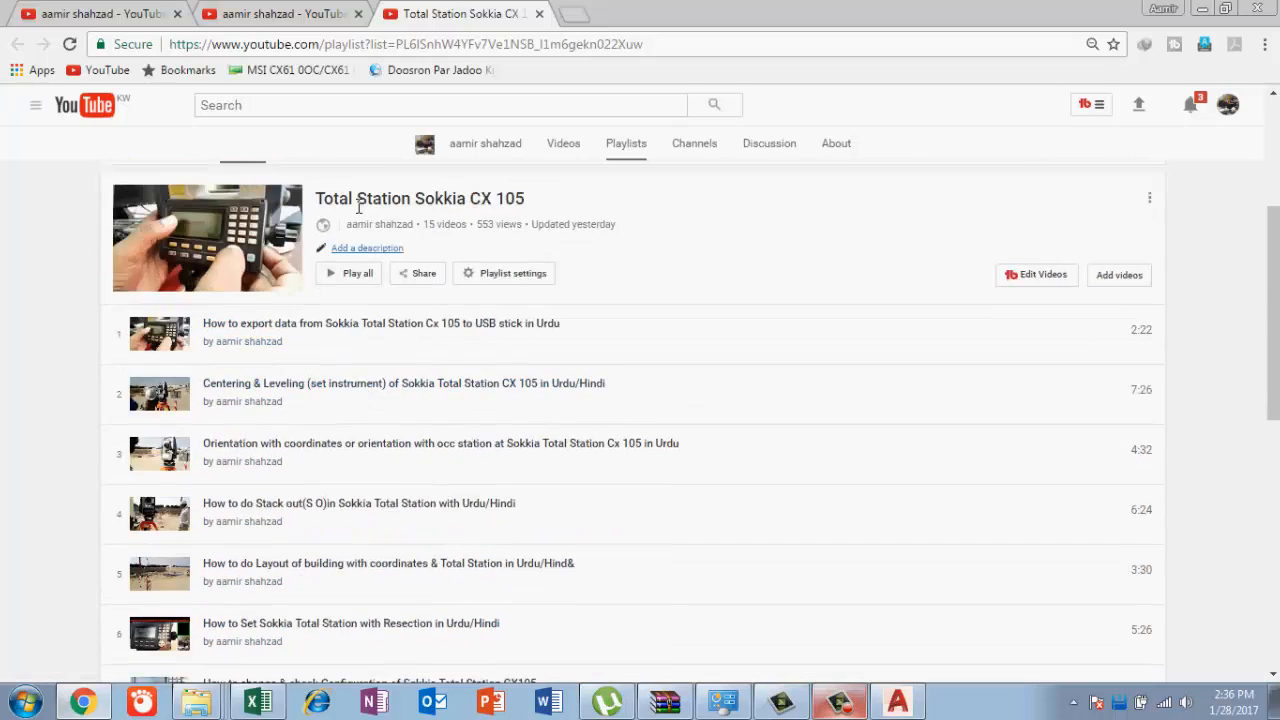
pyautogui.click(306, 10)
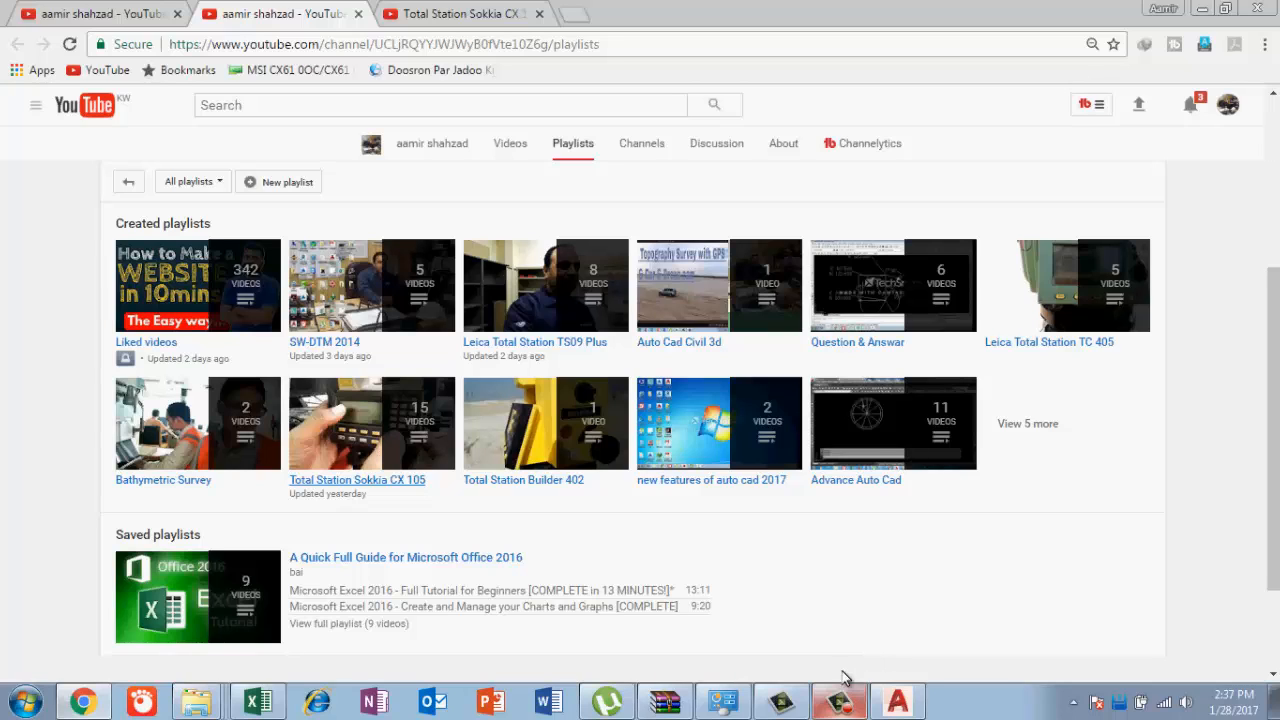
pyautogui.click(838, 703)
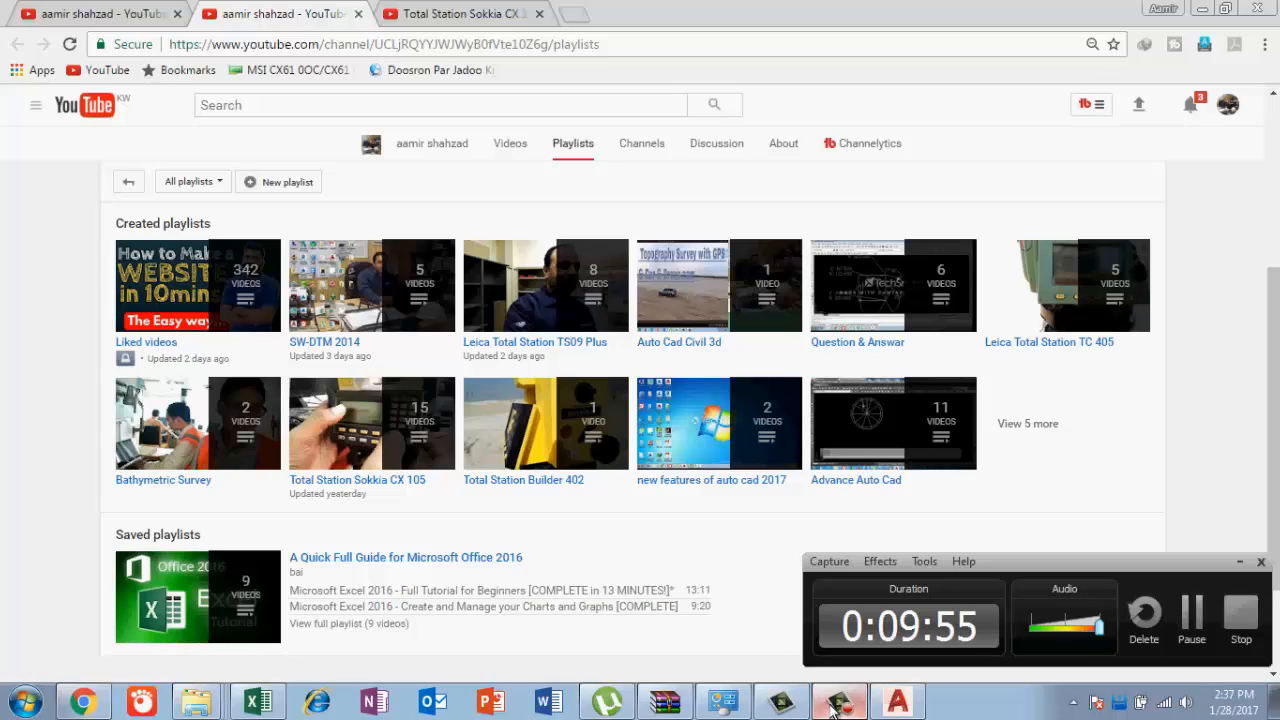